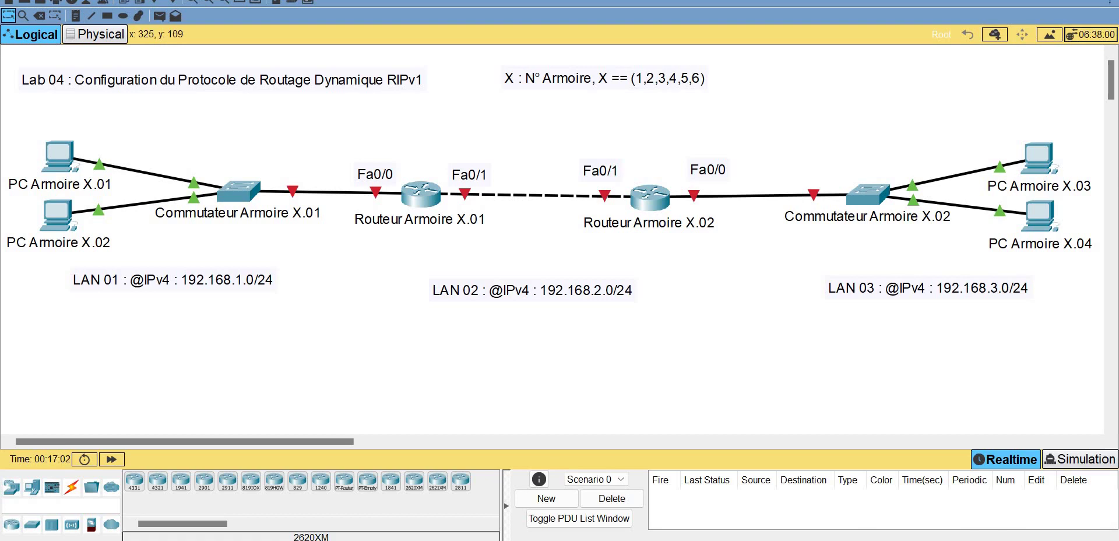
# Set the static IPv4 address of PC Armoire X.01 to 192.168.1.1 and copy that address
pyautogui.click(58, 156)
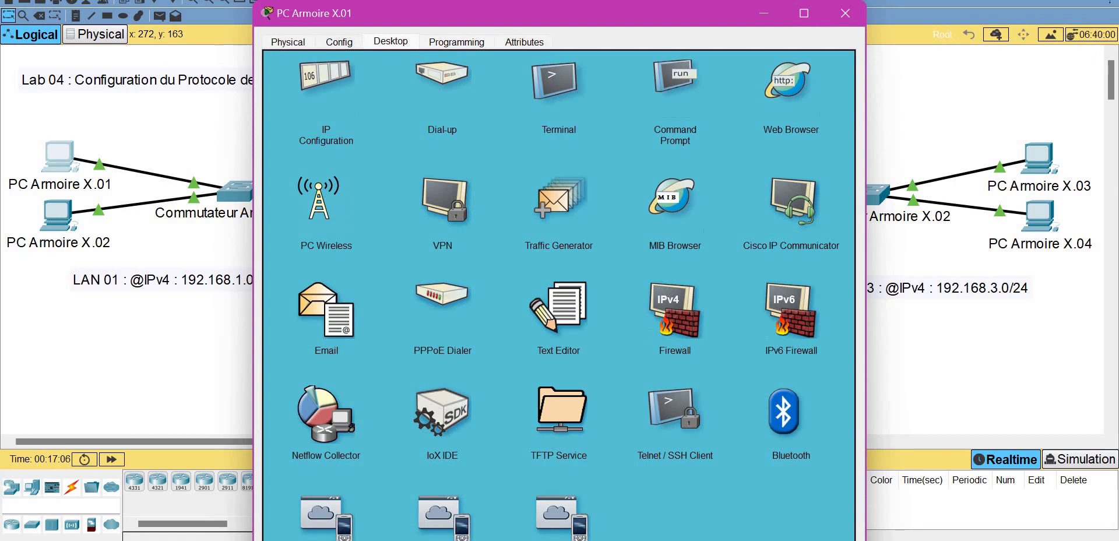
pyautogui.click(326, 82)
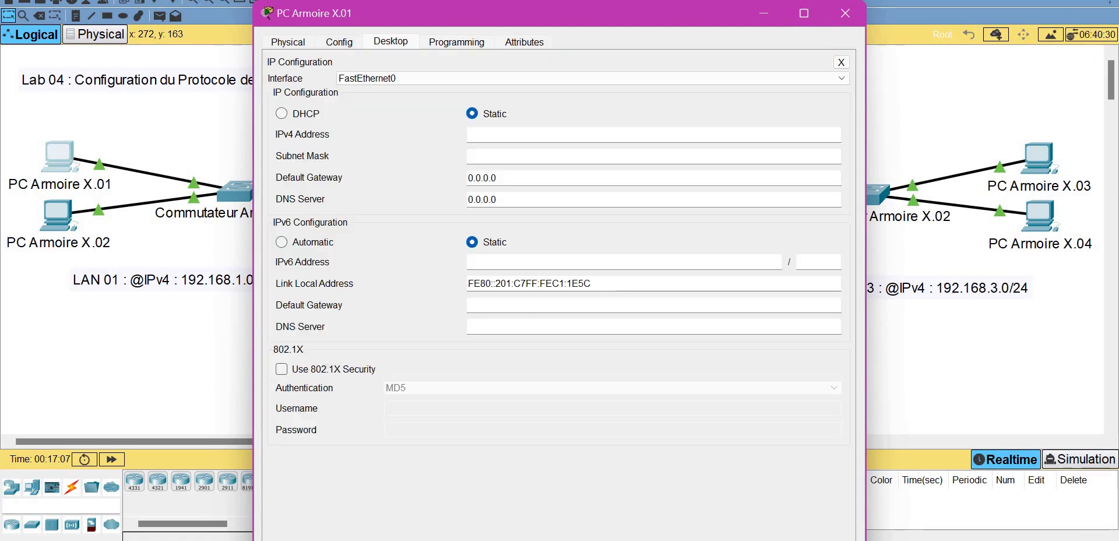
pyautogui.write('1')
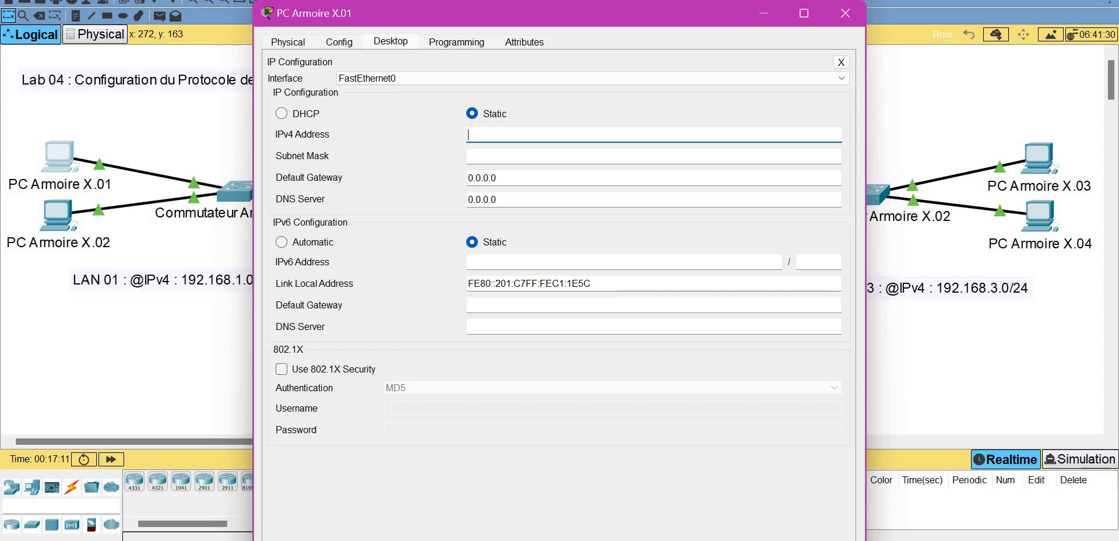
pyautogui.write('92.168')
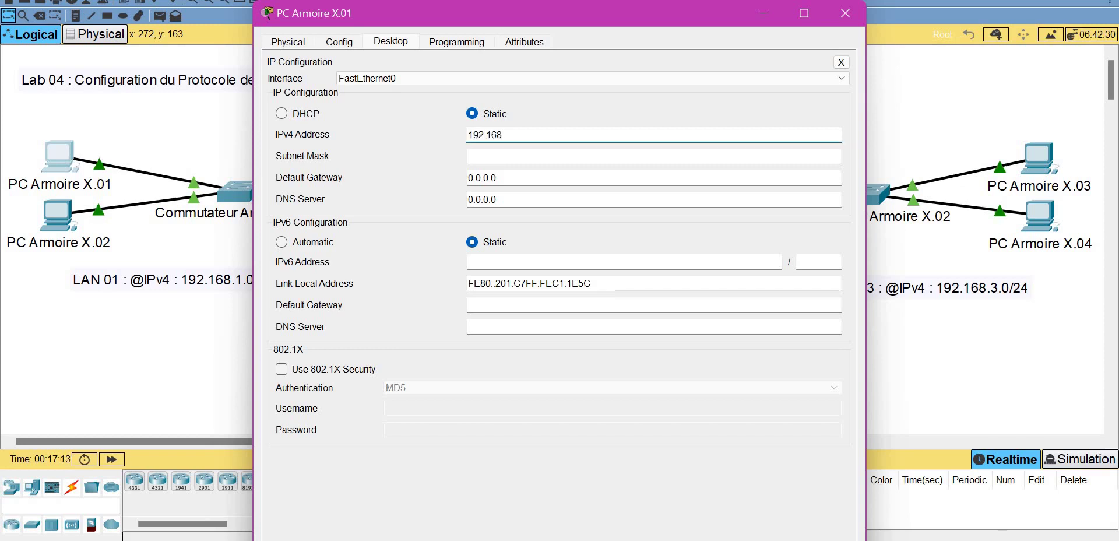
pyautogui.write('.1.1')
pyautogui.hotkey('ctrl', 'a')
pyautogui.hotkey('ctrl', 'c')
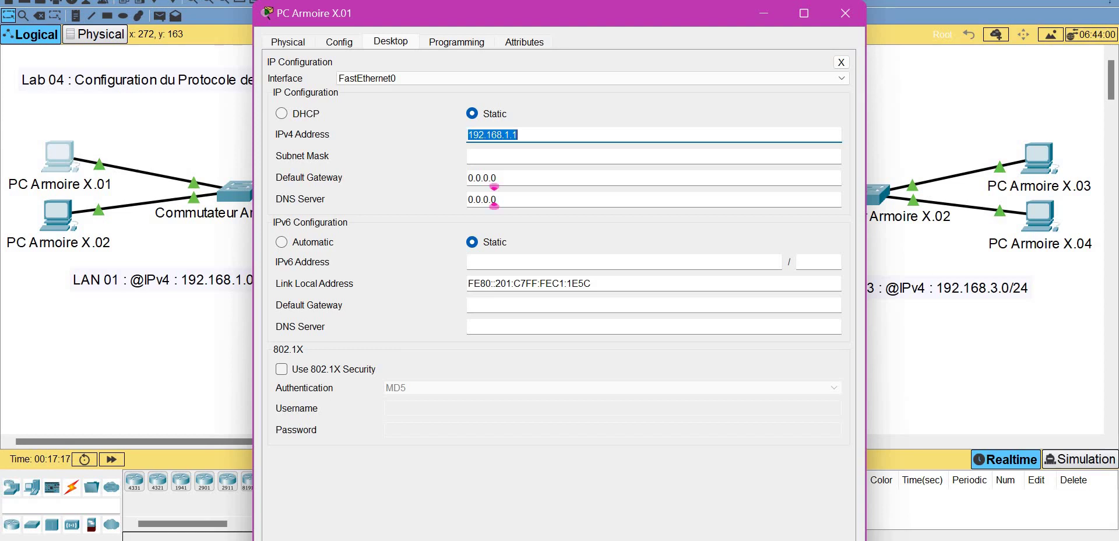
# Fill in subnet mask 255.255.255.0 and default gateway 192.168.1.10 for PC Armoire X.01, closing its configuration window
pyautogui.press('Tab')
pyautogui.press('Tab')
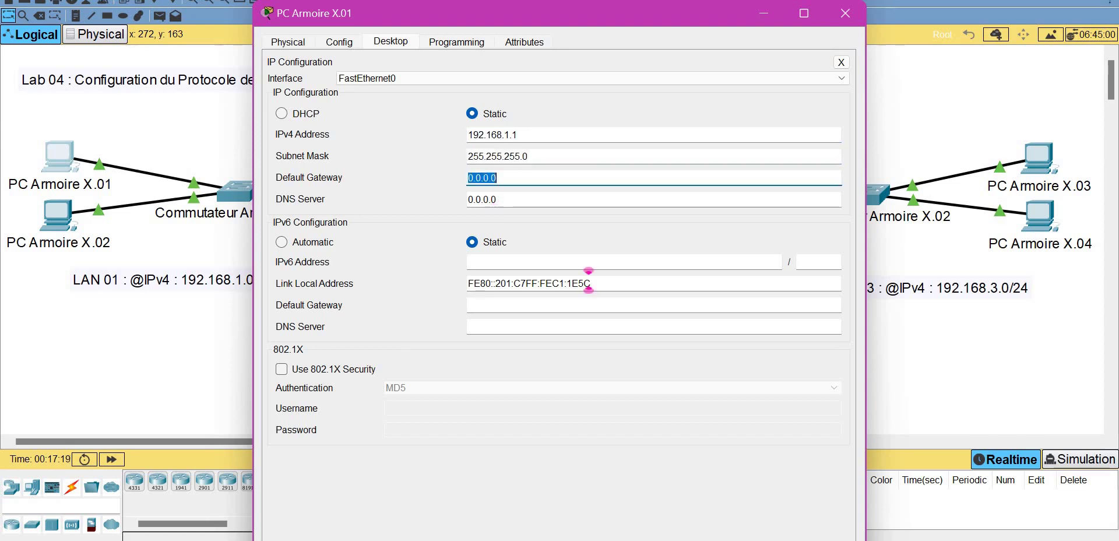
pyautogui.write('192.168.1.10')
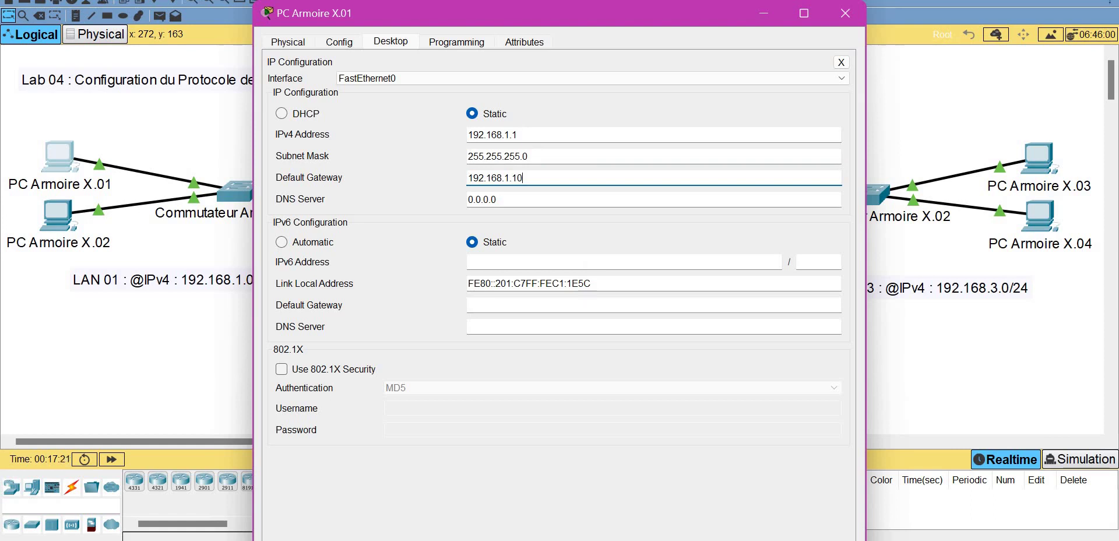
pyautogui.click(845, 13)
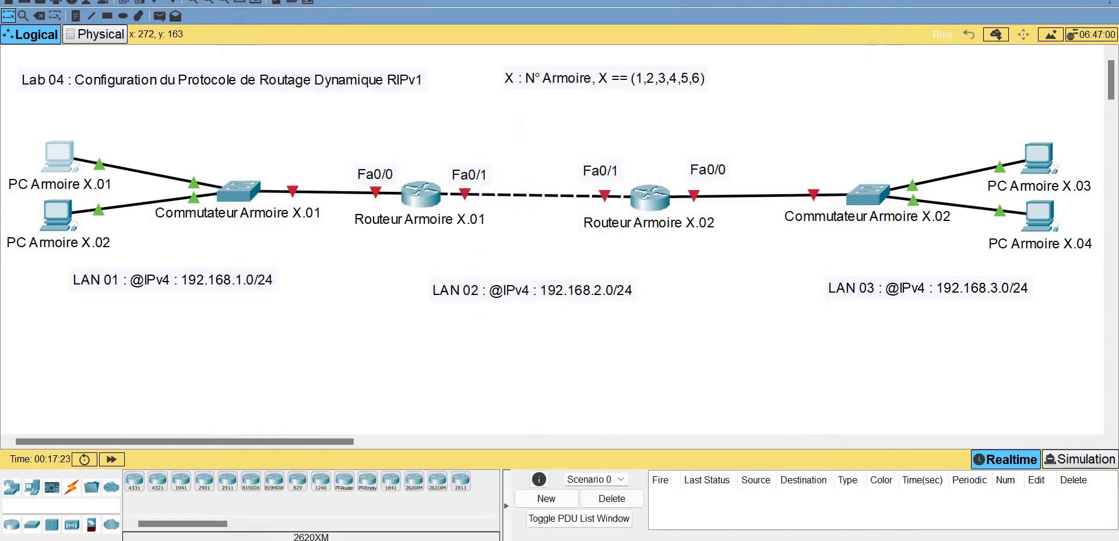
# Set the static IPv4 address of PC Armoire X.02 to 192.168.1.2 with subnet mask 255.255.255.0
pyautogui.click(59, 157)
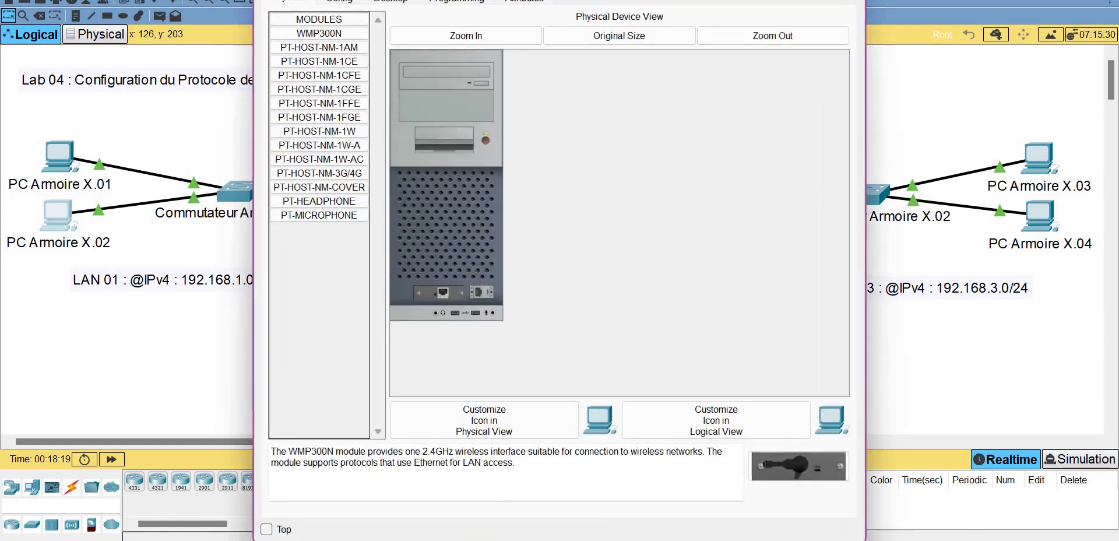
pyautogui.click(391, 1)
pyautogui.click(325, 50)
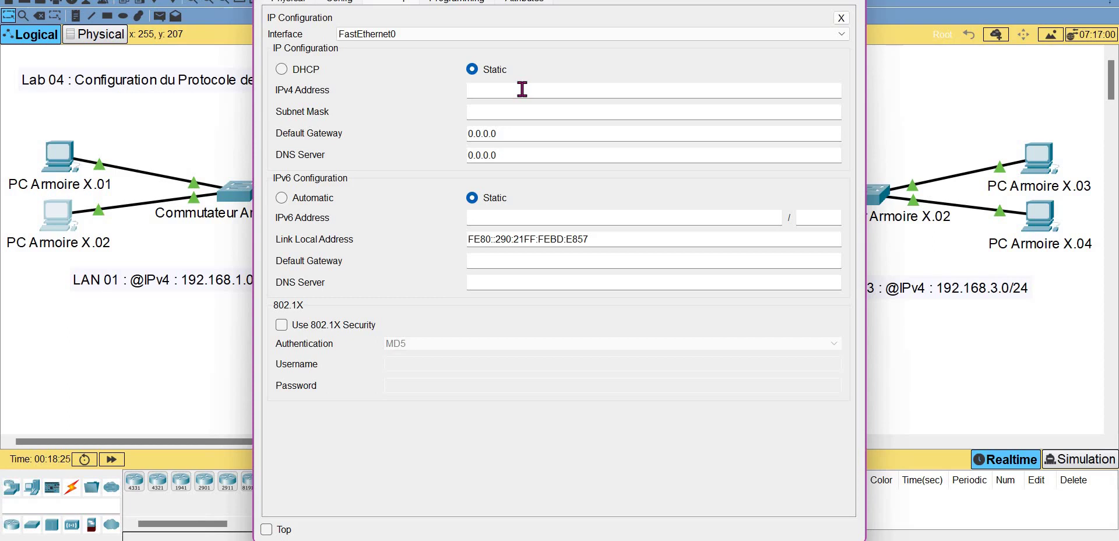
pyautogui.click(523, 89)
pyautogui.write('192.168.1.12')
pyautogui.press('Tab')
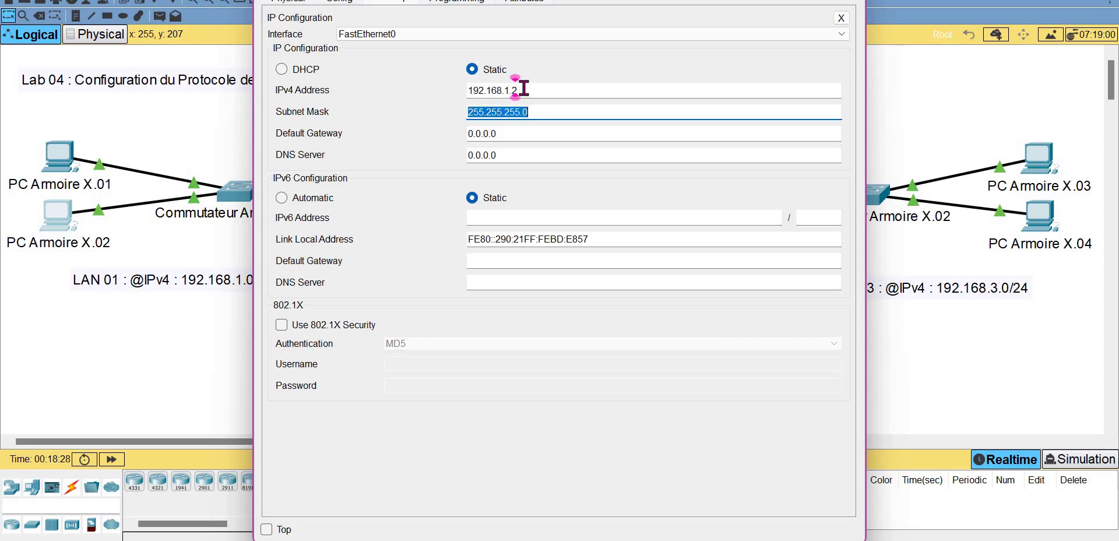
# Set the default gateway of PC Armoire X.02 to 192.168.1.10 and close its configuration window
pyautogui.press('Tab')
pyautogui.write('192.168.1.1')
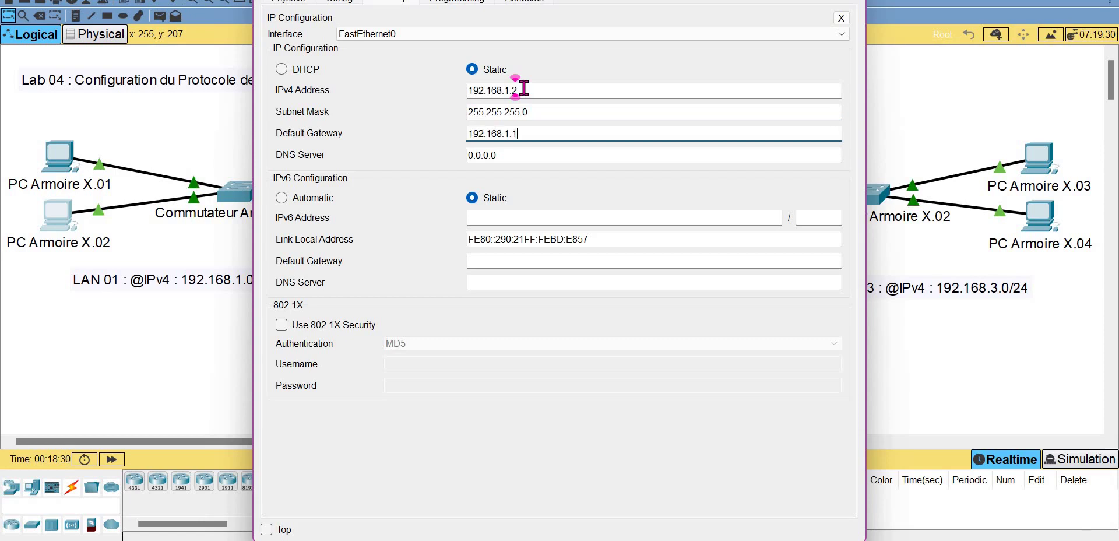
pyautogui.write('0')
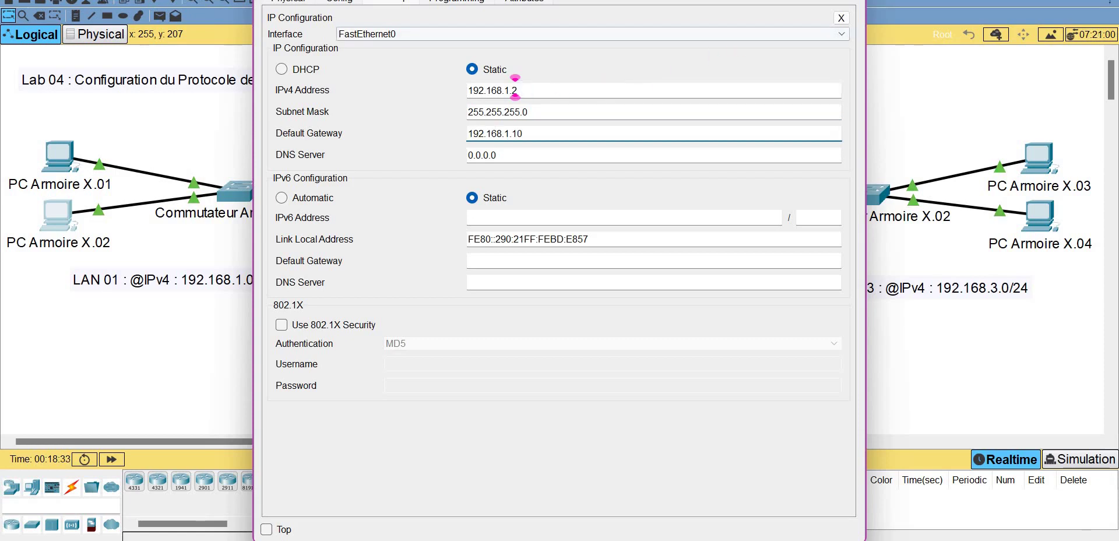
pyautogui.click(850, 0)
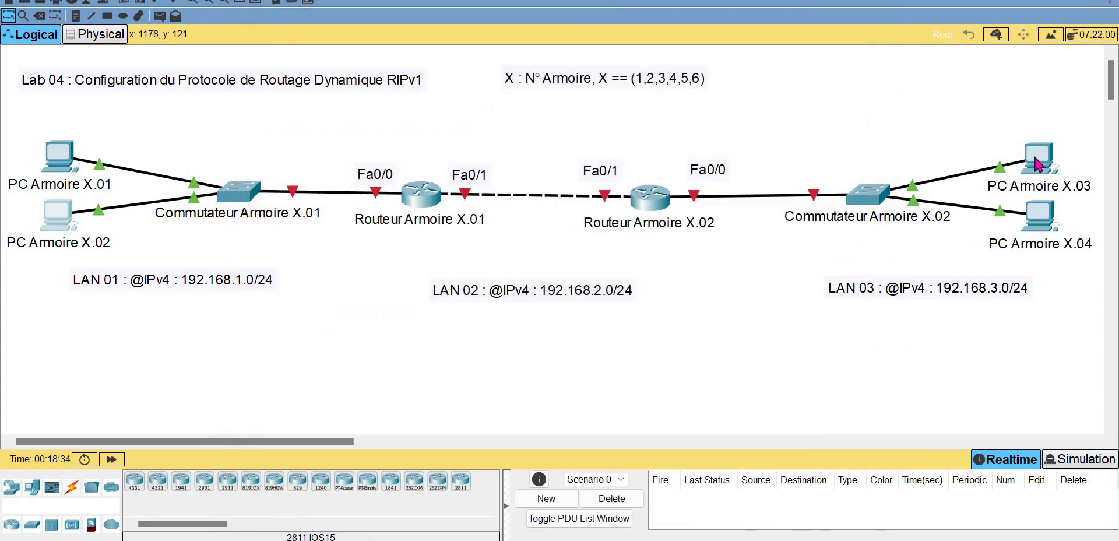
# Set the static IPv4 address of PC Armoire X.03 to 192.168.3.1 with subnet mask 255.255.255.0
pyautogui.click(1037, 163)
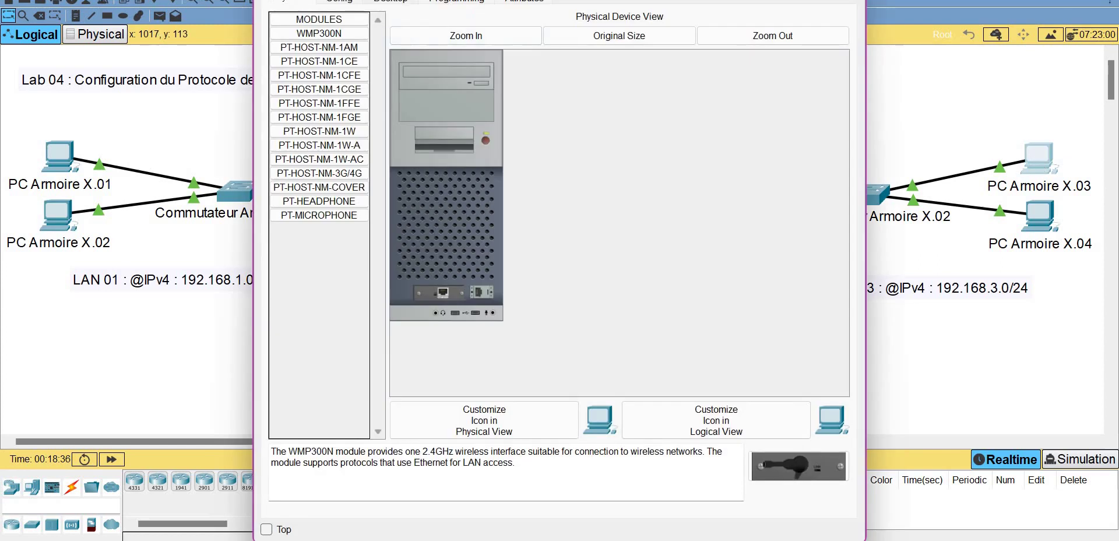
pyautogui.click(391, 0)
pyautogui.click(325, 96)
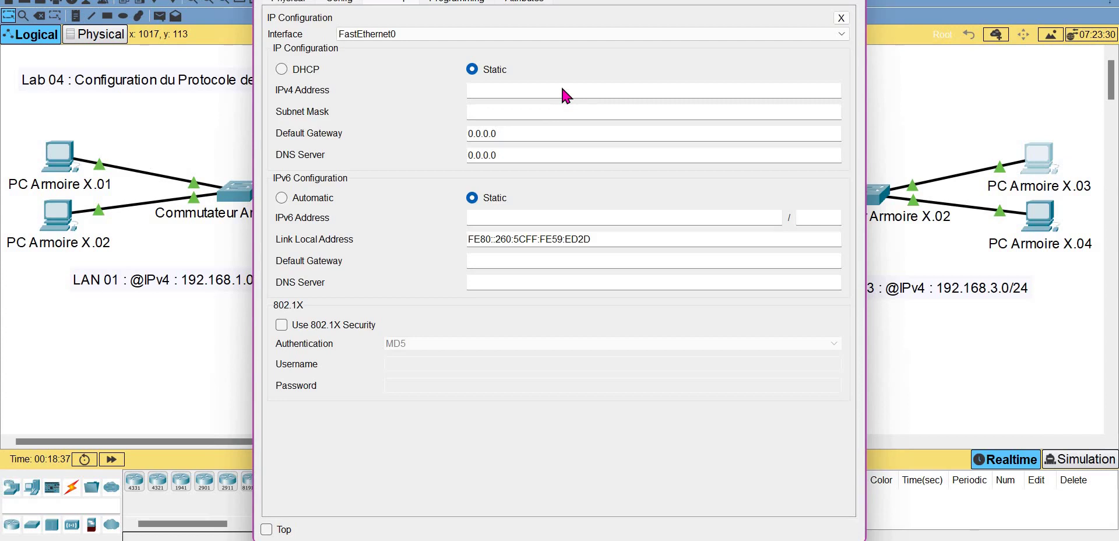
pyautogui.click(563, 88)
pyautogui.write('192.168.3.1')
pyautogui.press('Left')
pyautogui.press('Left')
pyautogui.press('Tab')
pyautogui.press('Tab')
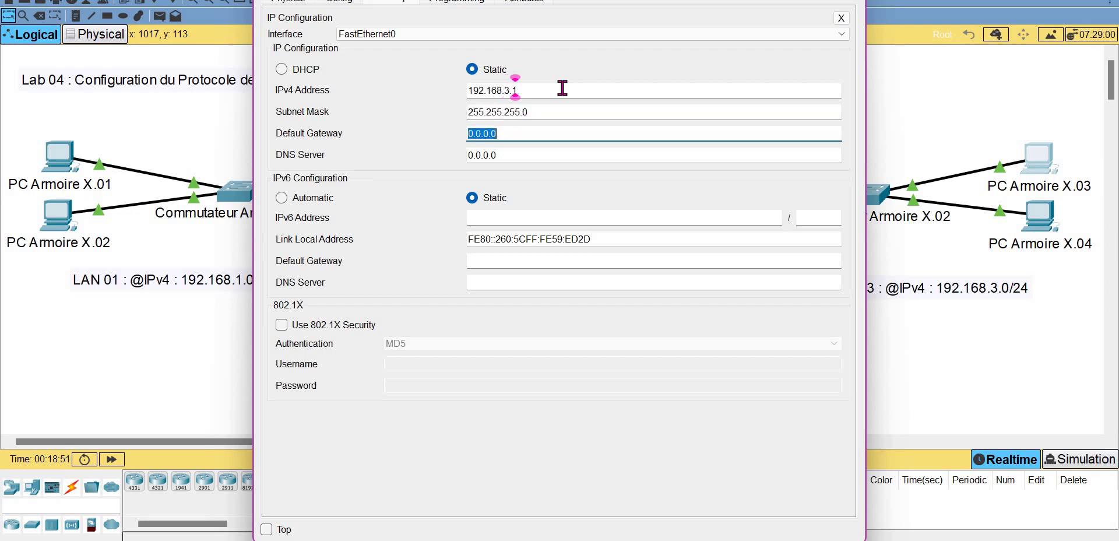
# Set the default gateway of PC Armoire X.03 to 192.168.3.10 and close its configuration window
pyautogui.hotkey('ctrl', 'v')
pyautogui.press('Left')
pyautogui.press('BackSpace')
pyautogui.press('BackSpace')
pyautogui.write('3')
pyautogui.press('End')
pyautogui.write('0')
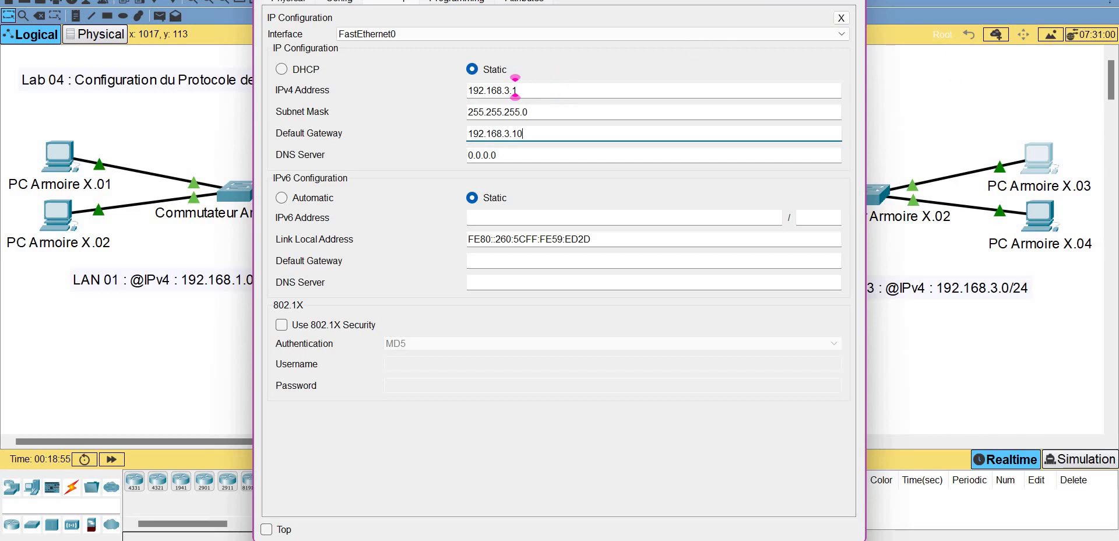
pyautogui.click(1026, 178)
# Set the static IPv4 address of PC Armoire X.04 to 192.168.3.2 with subnet mask 255.255.255.0
pyautogui.click(1040, 216)
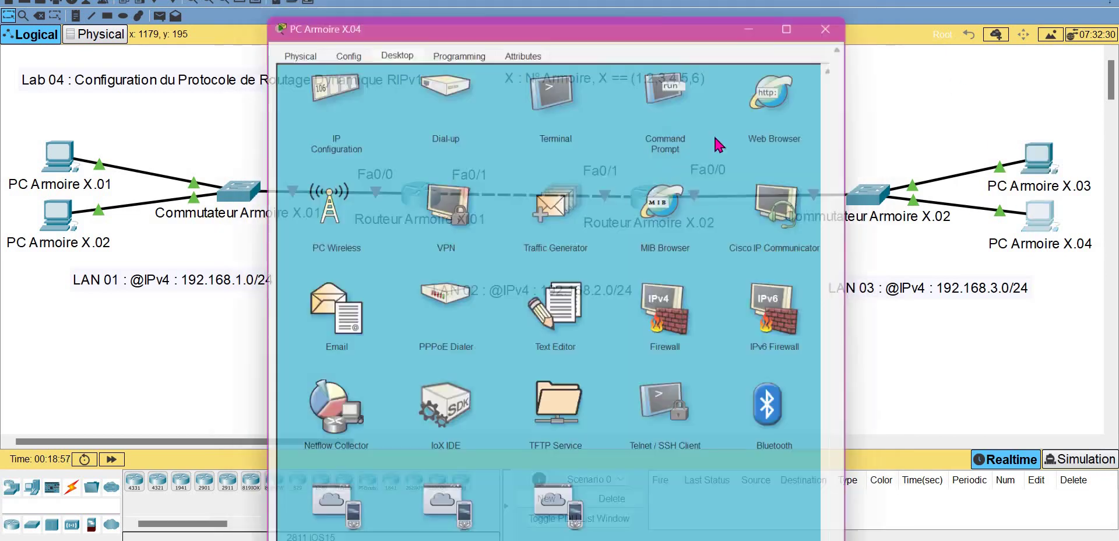
pyautogui.click(337, 41)
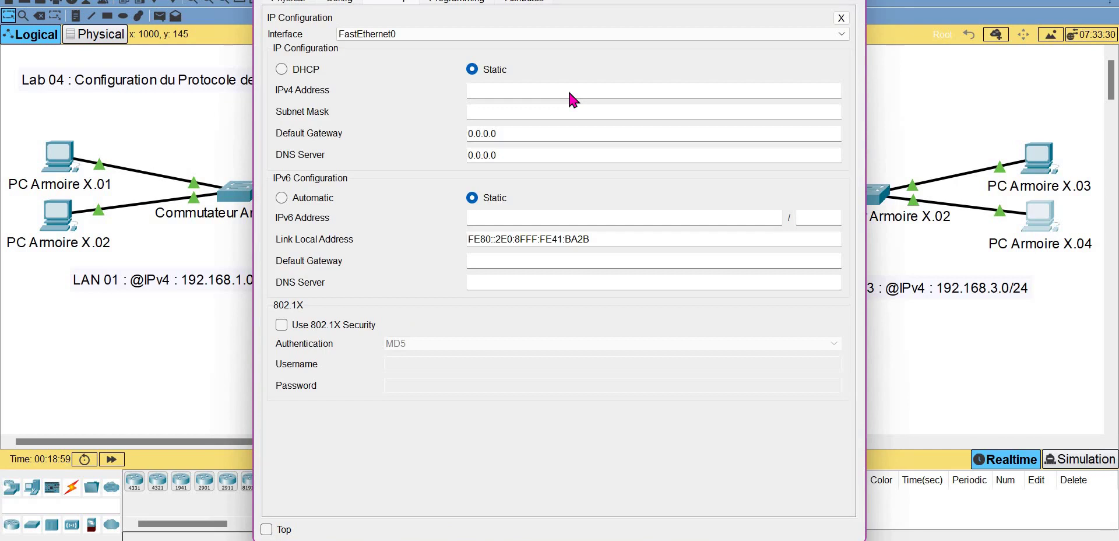
pyautogui.click(569, 92)
pyautogui.write('192.168.31')
pyautogui.press('Left')
pyautogui.write('.')
pyautogui.press('Tab')
pyautogui.press('Tab')
# Set the default gateway of PC Armoire X.04 to 192.168.3.10 and close its configuration window
pyautogui.write('192.168.1.1')
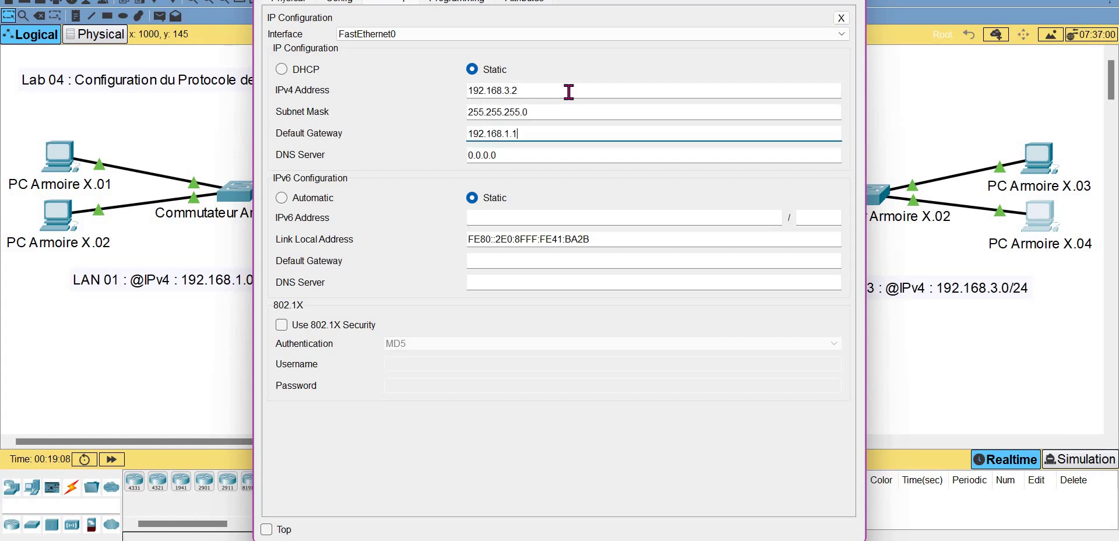
pyautogui.press('Left')
pyautogui.press('Left')
pyautogui.press('BackSpace')
pyautogui.write('3')
pyautogui.press('Right')
pyautogui.press('Right')
pyautogui.write('0')
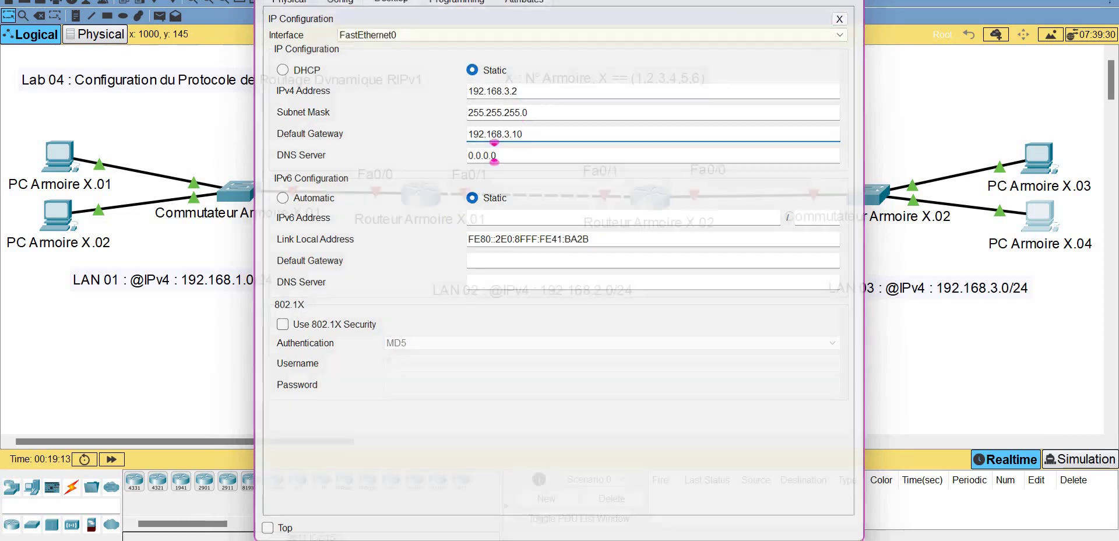
pyautogui.click(841, 18)
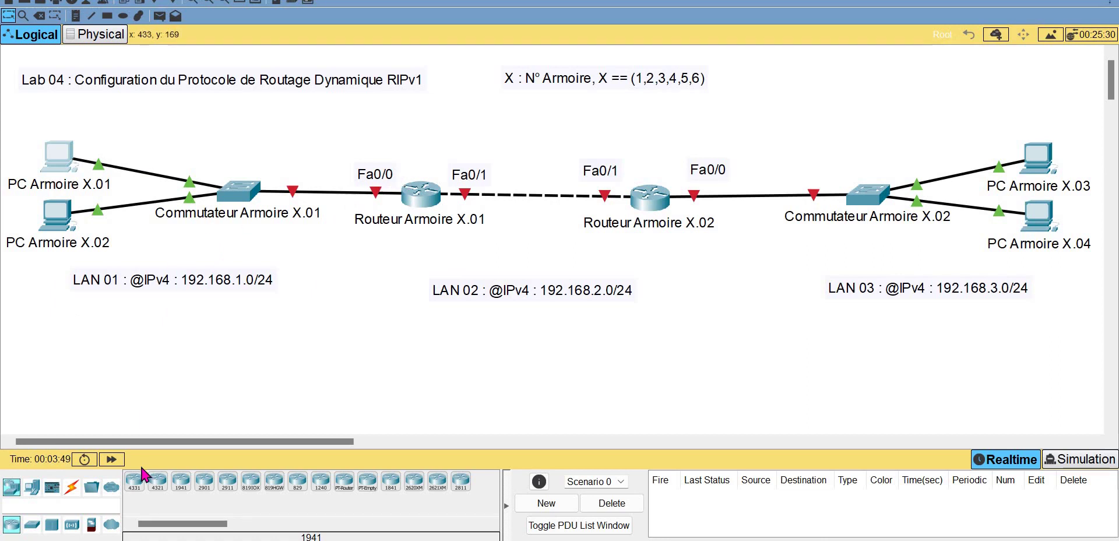
# Connect PC Armoire X.01 to the Console port of Routeur Armoire X.01 with a console cable
pyautogui.click(72, 487)
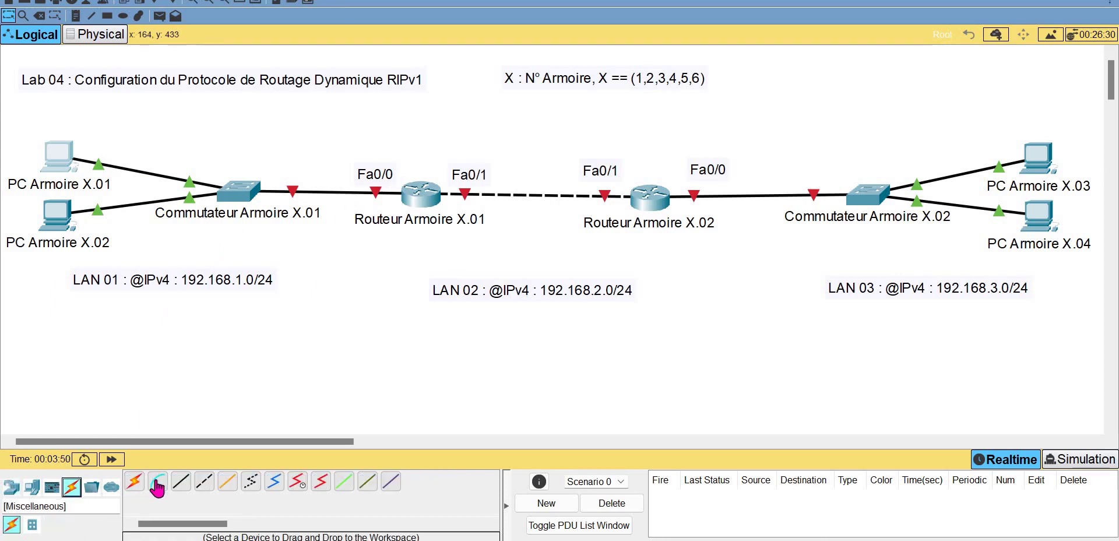
pyautogui.click(156, 481)
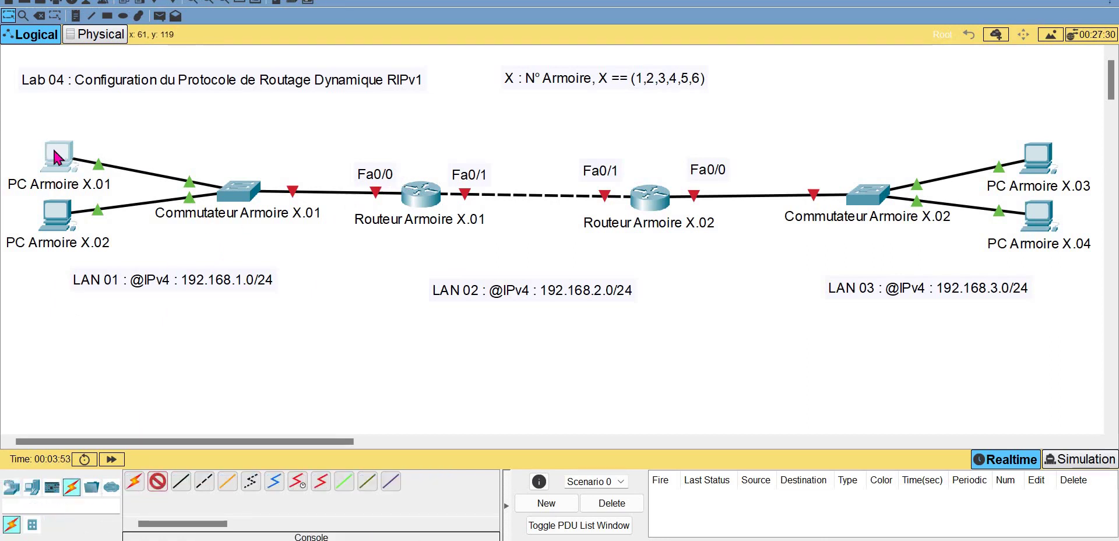
pyautogui.click(57, 153)
pyautogui.click(87, 161)
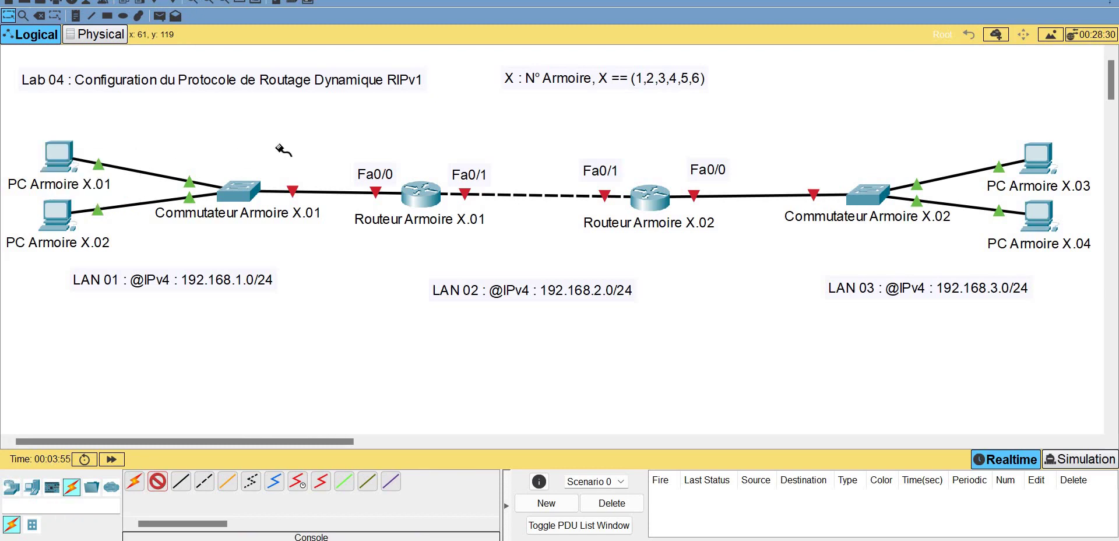
pyautogui.click(421, 188)
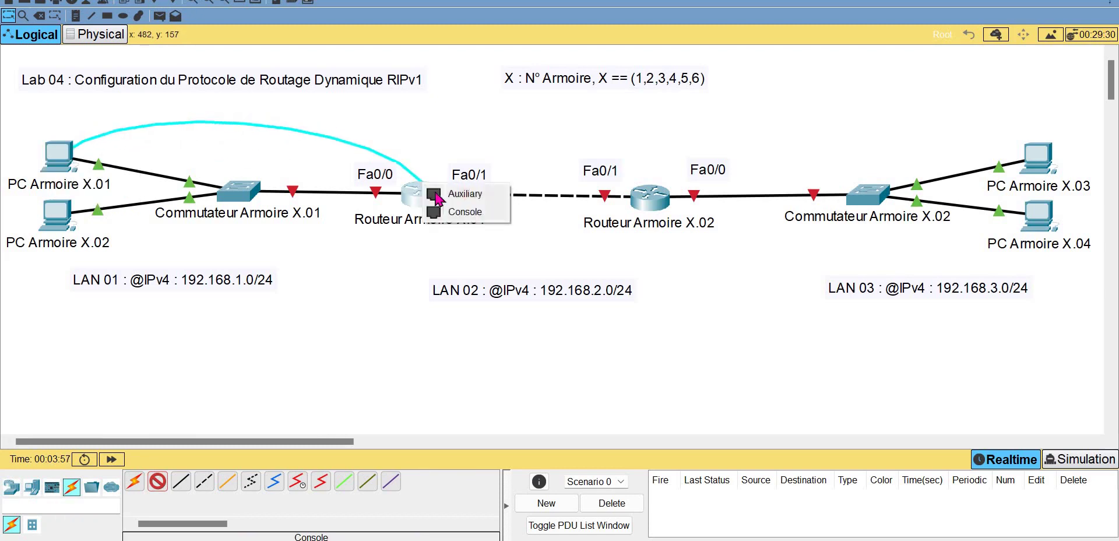
pyautogui.click(461, 213)
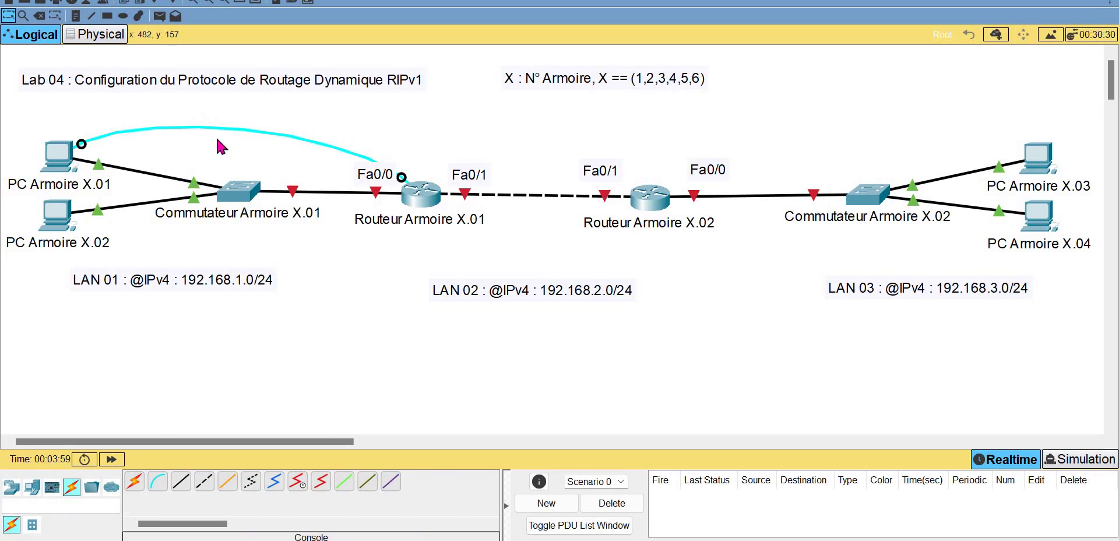
# Open the terminal on PC Armoire X.01 with the default port settings and maximize its window
pyautogui.click(61, 161)
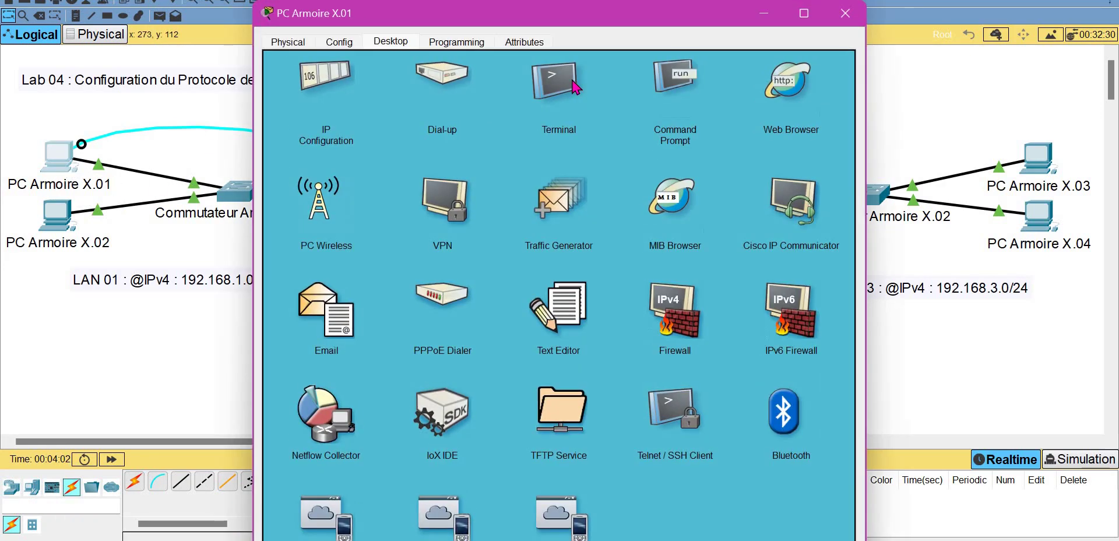
pyautogui.click(576, 87)
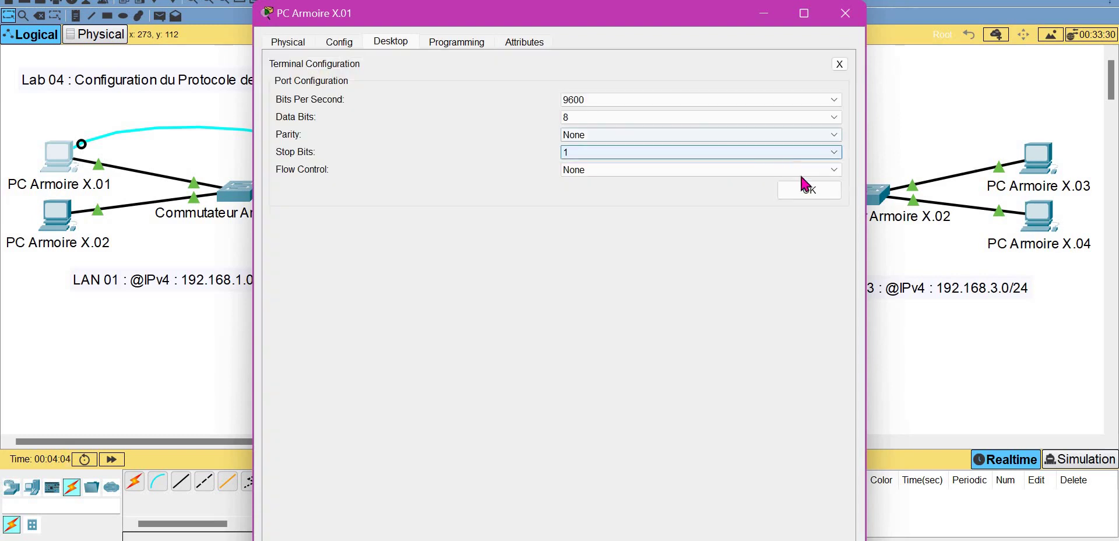
pyautogui.click(808, 192)
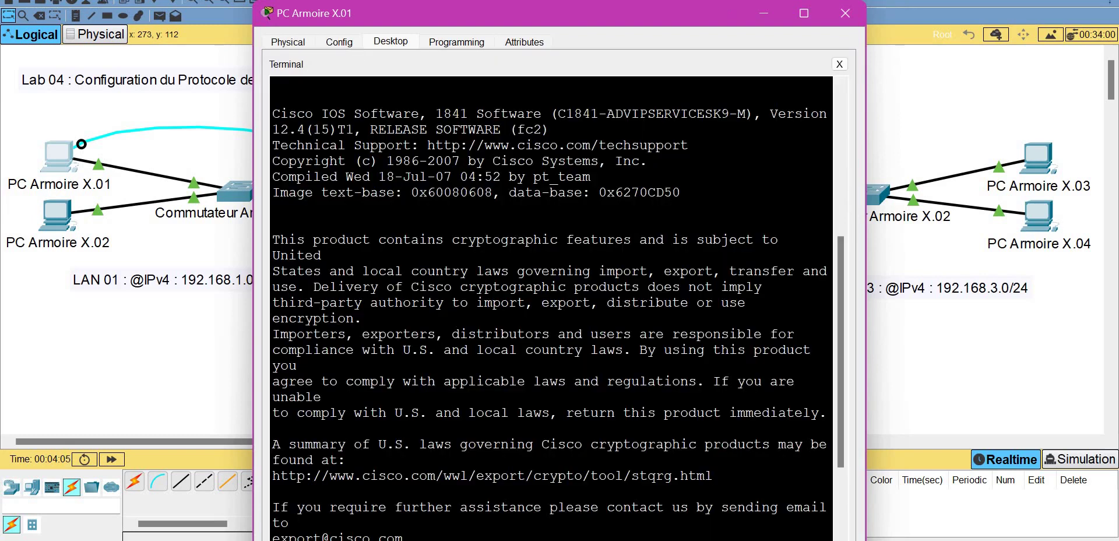
pyautogui.doubleClick(723, 20)
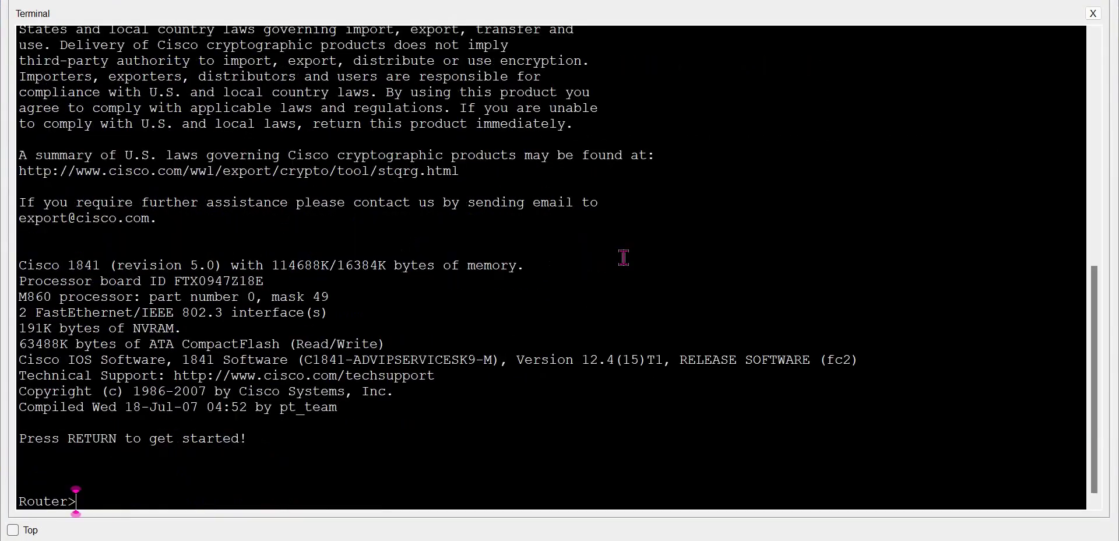
# Enter privileged mode and global configuration mode on Routeur Armoire X.01 with enable and configure terminal
pyautogui.write('en')
pyautogui.press('Tab')
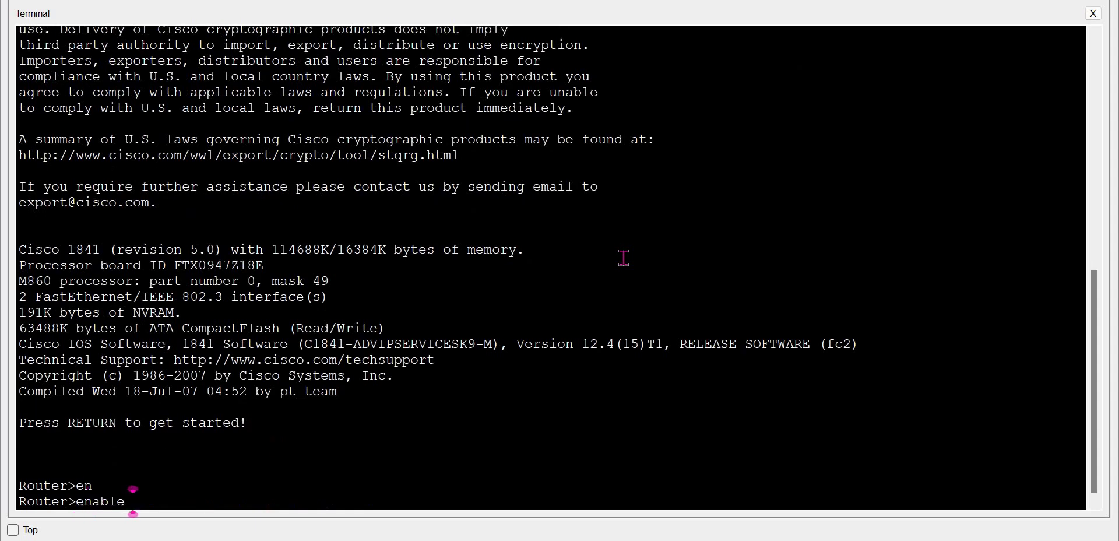
pyautogui.press('Return')
pyautogui.write('con')
pyautogui.press('Tab')
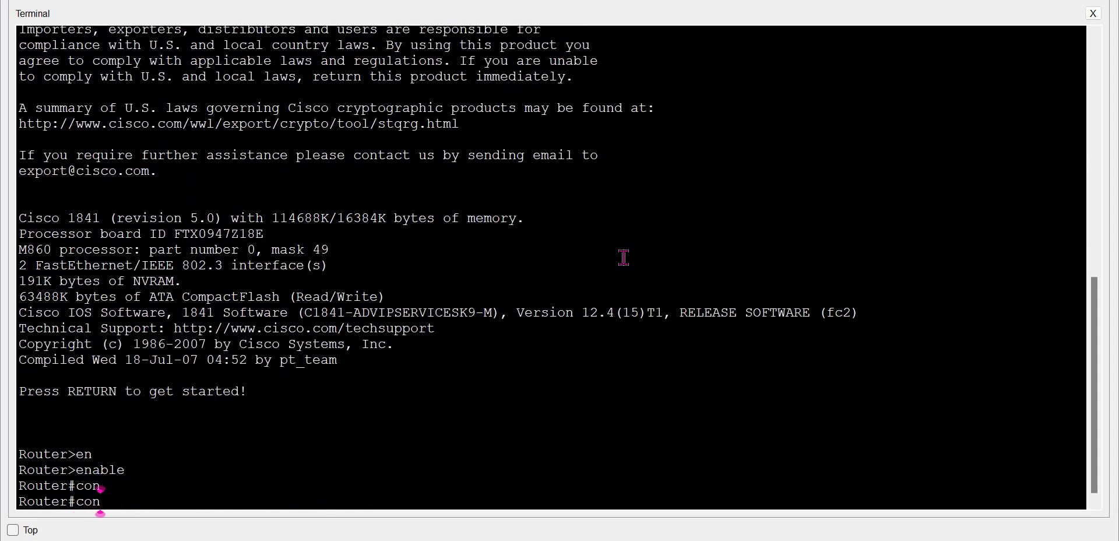
pyautogui.write('f')
pyautogui.press('Tab')
pyautogui.write('t')
pyautogui.press('Tab')
pyautogui.press('Return')
# Enter interface configuration mode for fastEthernet 0/0 on Routeur Armoire X.01
pyautogui.write('ig)#i')
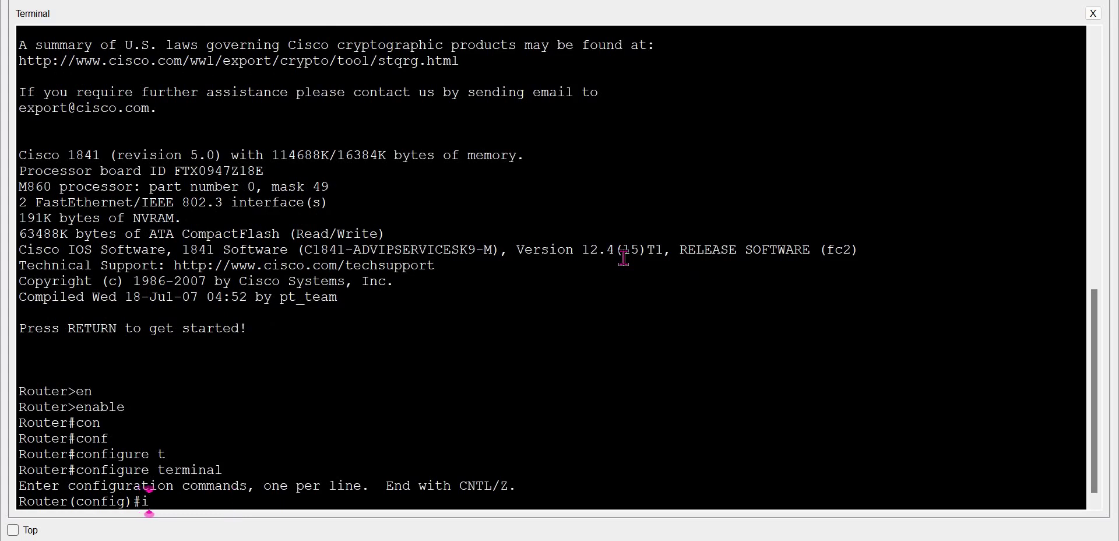
pyautogui.write('n')
pyautogui.press('Tab')
pyautogui.write('f')
pyautogui.press('Tab')
pyautogui.write('0/0')
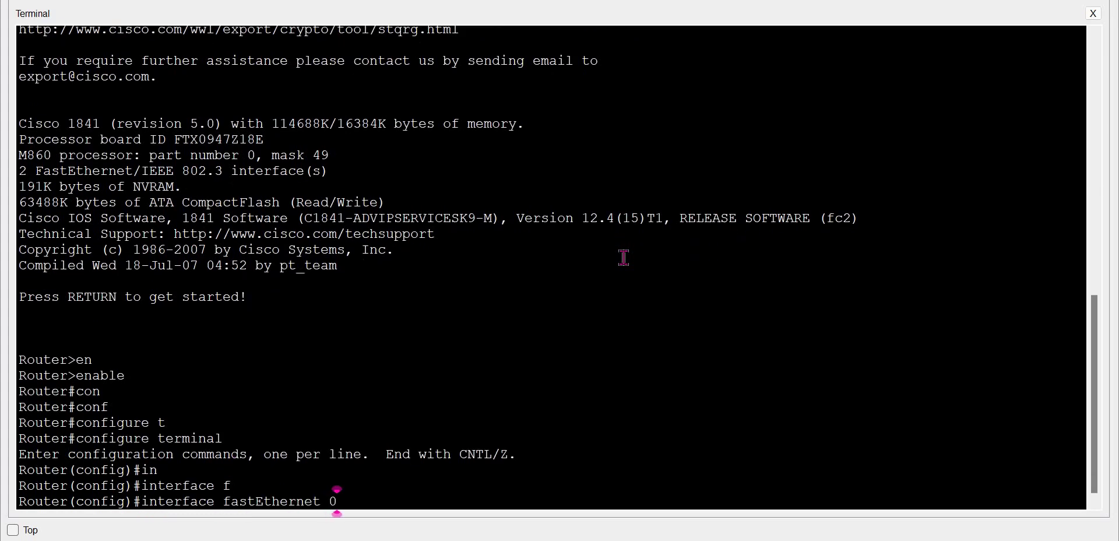
pyautogui.press('Return')
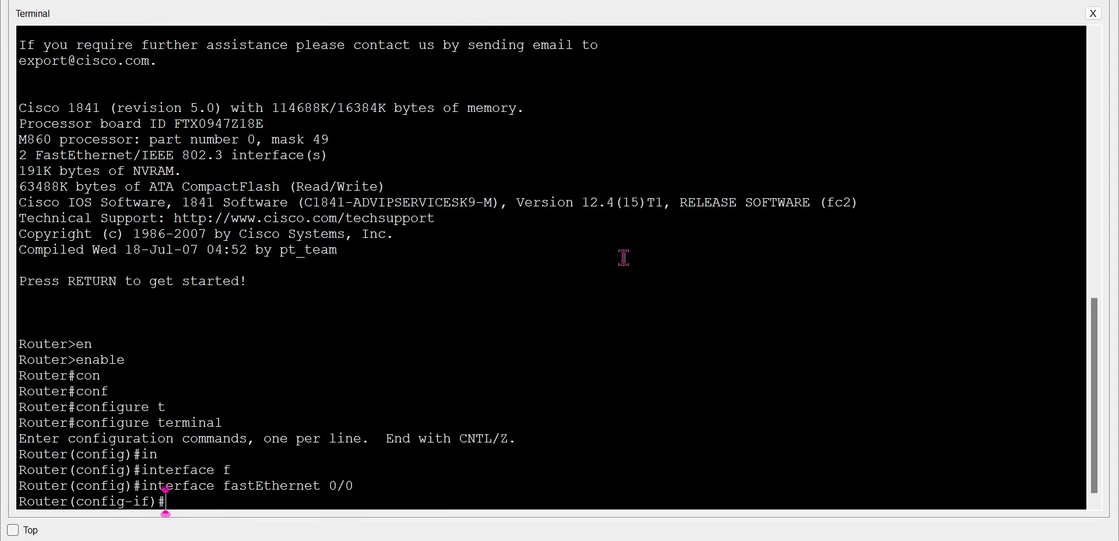
# Assign IP address 192.168.1.10 with mask 255.255.255.0 to fastEthernet 0/0 of Routeur Armoire X.01
pyautogui.write('ip ad')
pyautogui.press('Tab')
pyautogui.write('192')
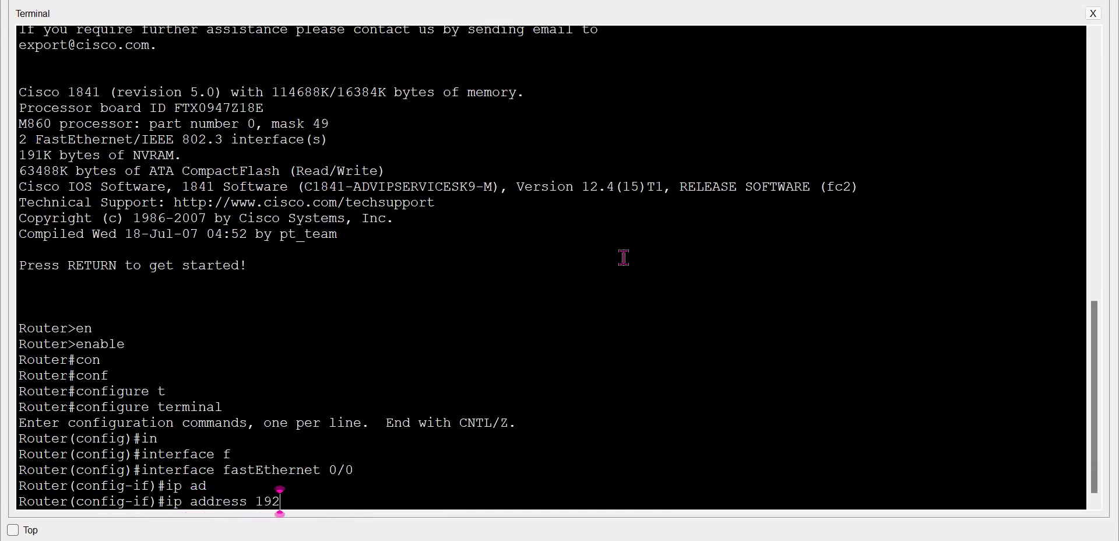
pyautogui.write('.168.1.10 255')
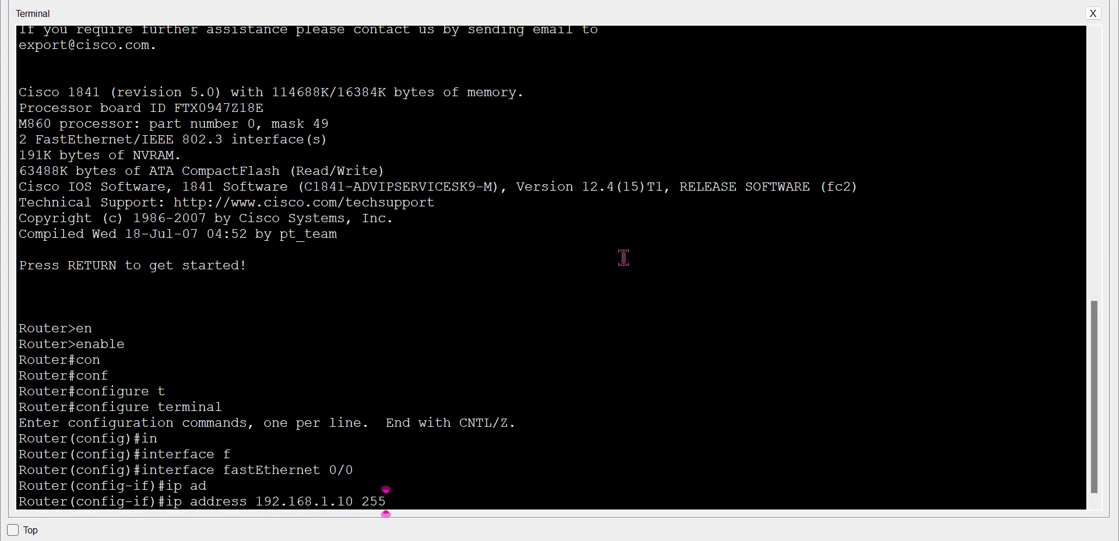
pyautogui.write('.255.255.0')
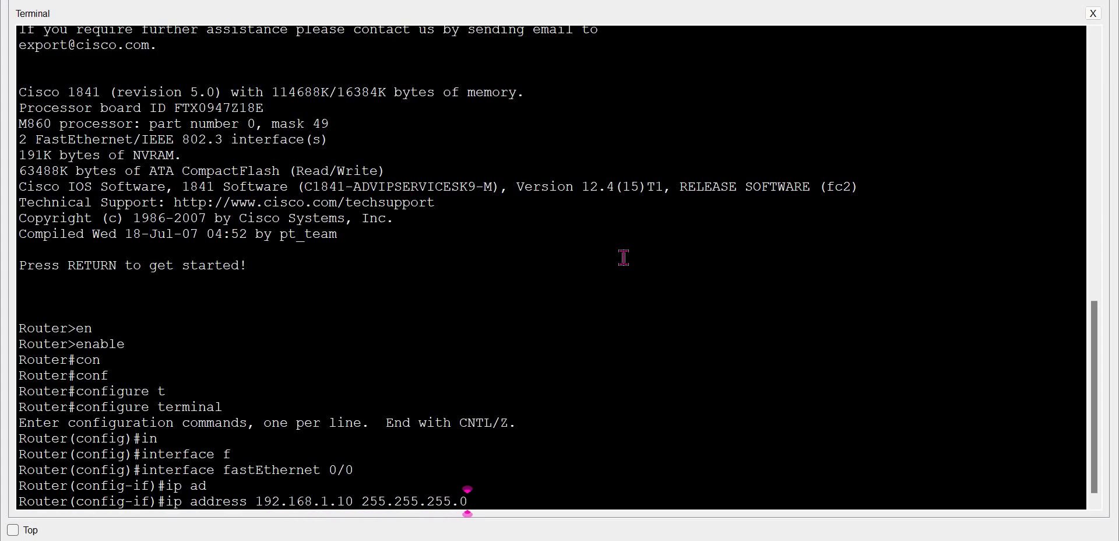
pyautogui.press('Return')
# Enable fastEthernet 0/0 on Routeur Armoire X.01 with no shutdown and exit to global configuration mode
pyautogui.write('no sh')
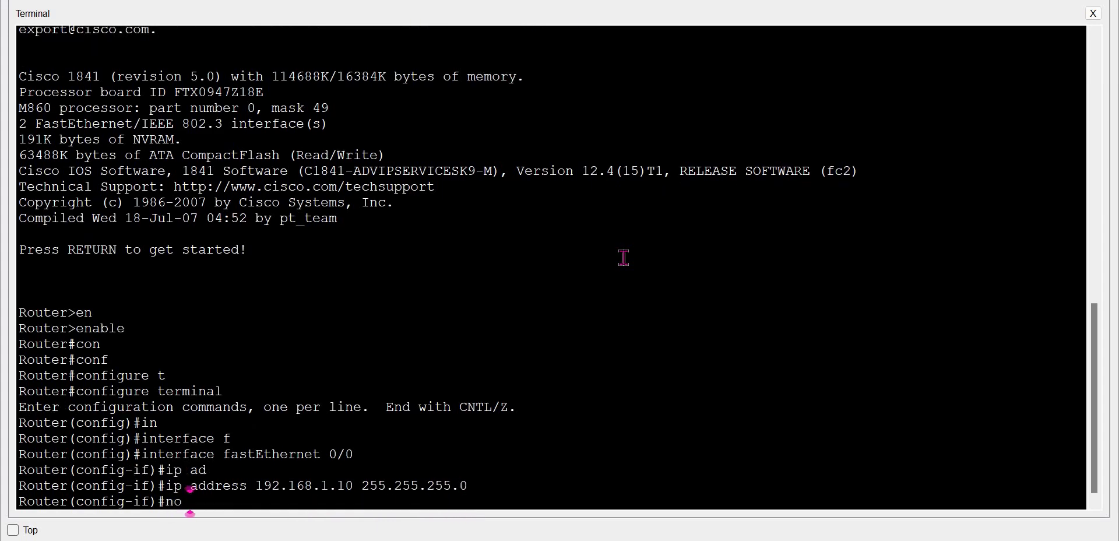
pyautogui.press('Tab')
pyautogui.press('Return')
pyautogui.press('Return')
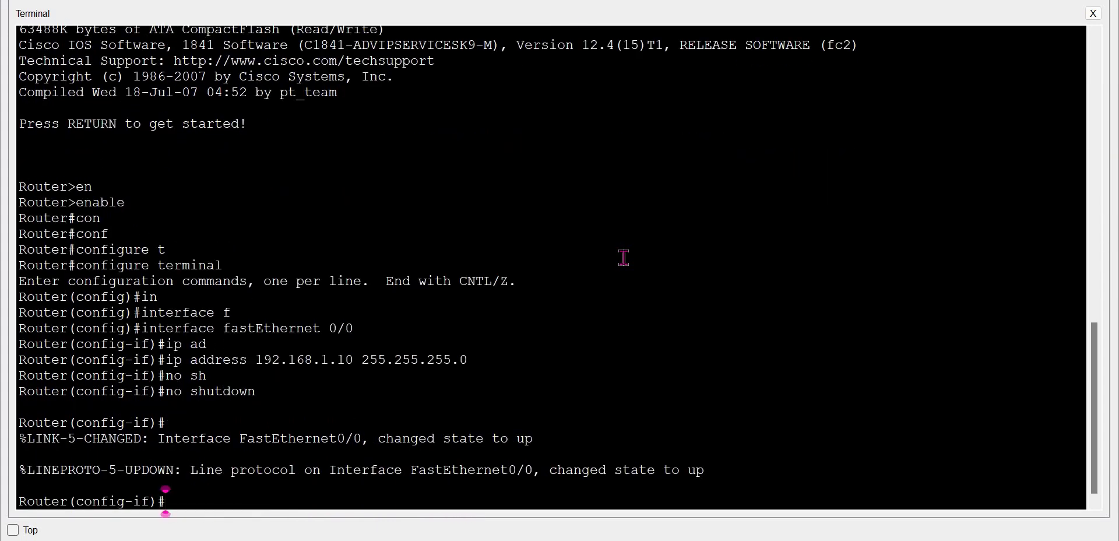
pyautogui.write('exit')
pyautogui.press('Return')
pyautogui.press('Return')
# Enter interface configuration mode for fastEthernet 0/1 on Routeur Armoire X.01
pyautogui.write('in')
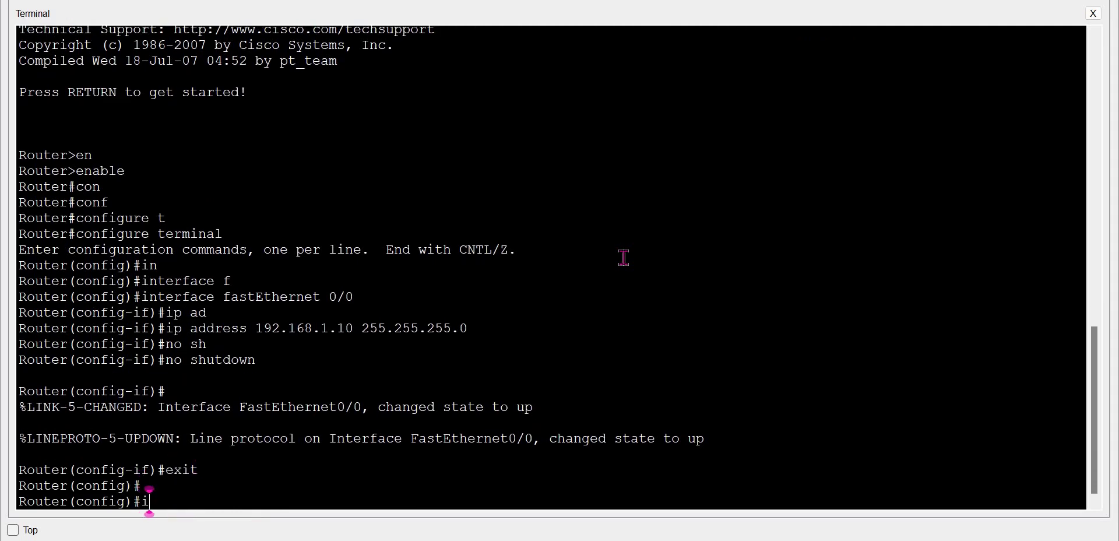
pyautogui.press('Tab')
pyautogui.write('f')
pyautogui.press('Tab')
pyautogui.write('0')
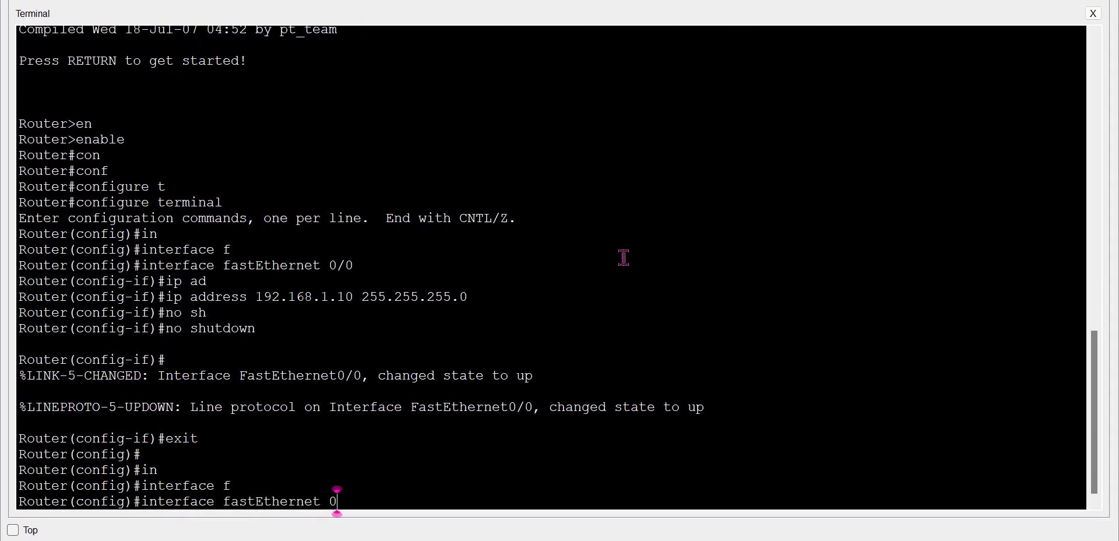
pyautogui.write('/1')
pyautogui.press('Return')
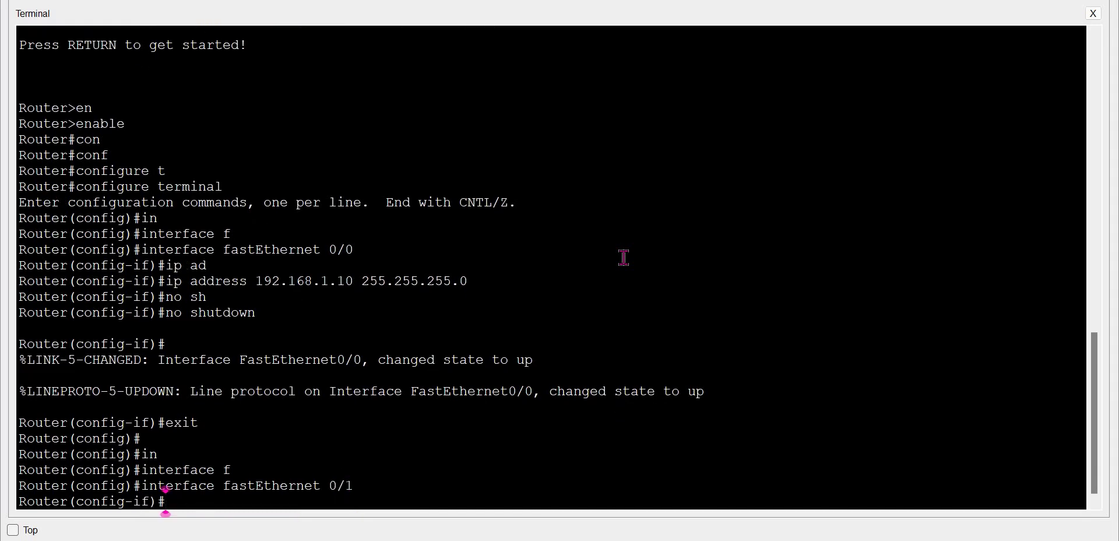
# Assign IP address 192.168.2.10 with mask 255.255.255.0 to fastEthernet 0/1 of Routeur Armoire X.01
pyautogui.write('ip ad')
pyautogui.press('Tab')
pyautogui.write('192.16')
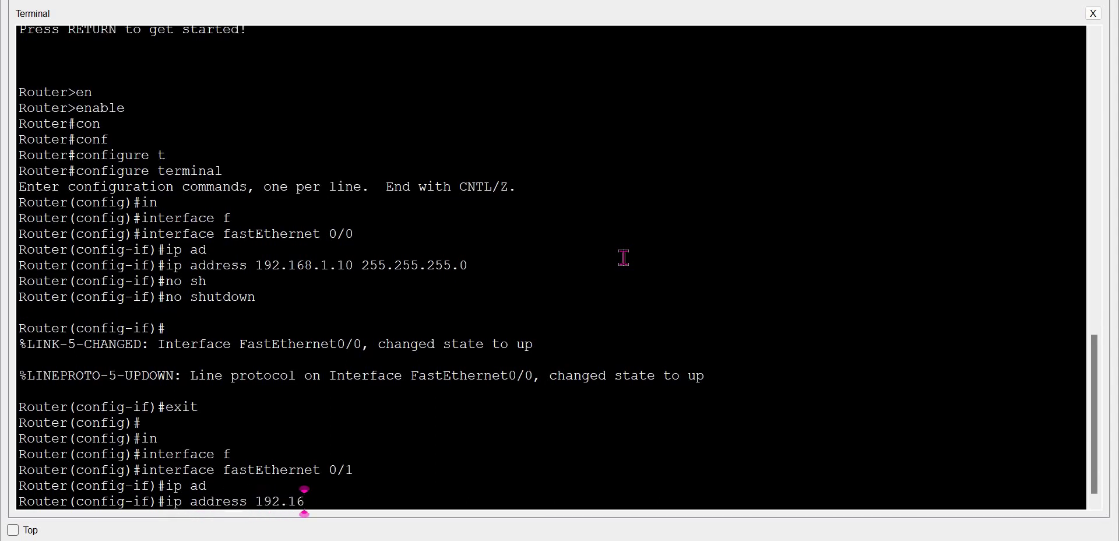
pyautogui.write('8.2.10 255.255.255.')
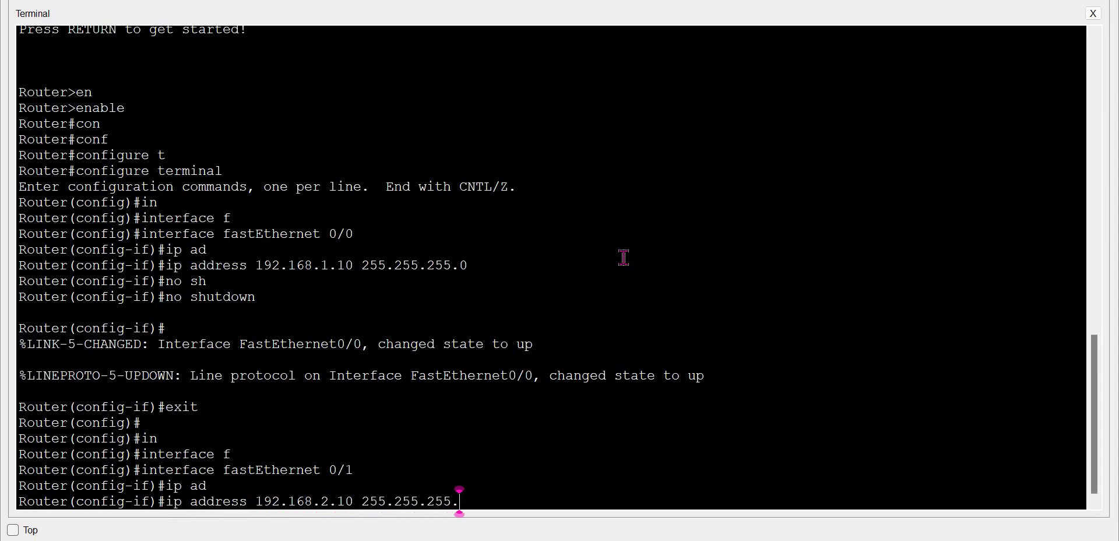
pyautogui.write('0')
pyautogui.press('Return')
# Enable fastEthernet 0/1 on Routeur Armoire X.01 with no shutdown and exit to global configuration mode
pyautogui.write('no sh')
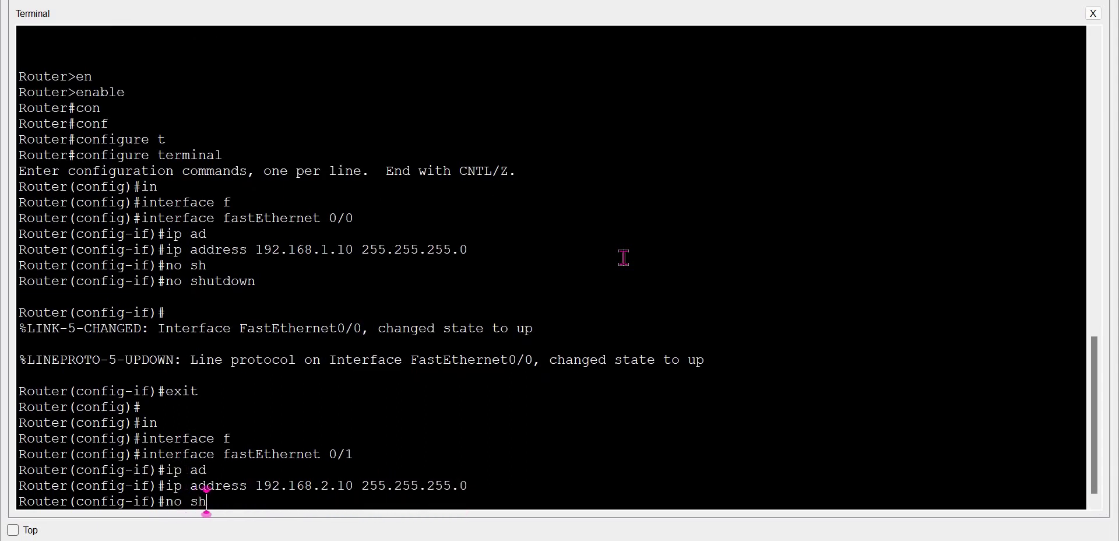
pyautogui.press('Tab')
pyautogui.press('Return')
pyautogui.write('exit')
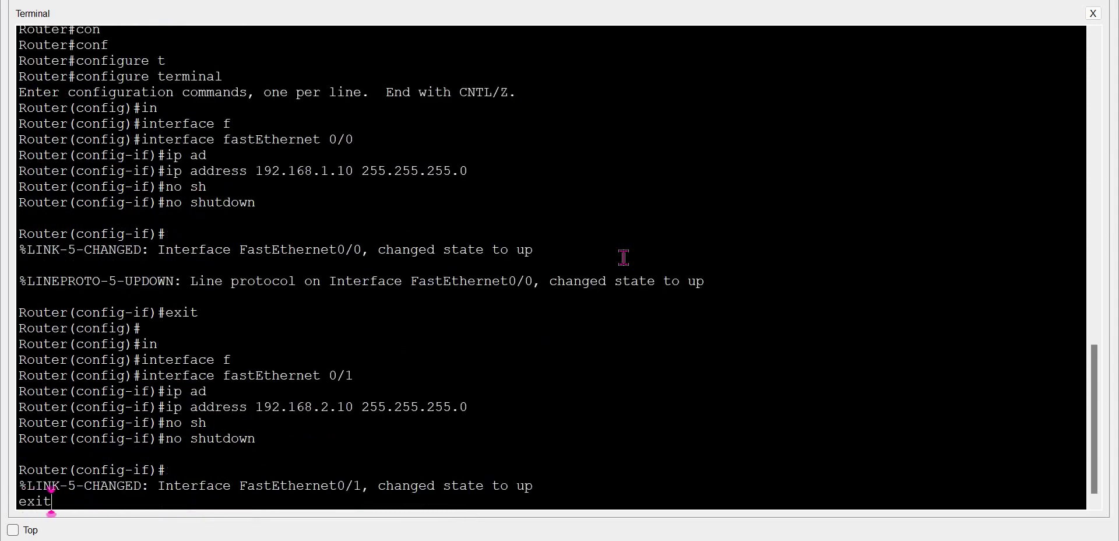
pyautogui.press('Return')
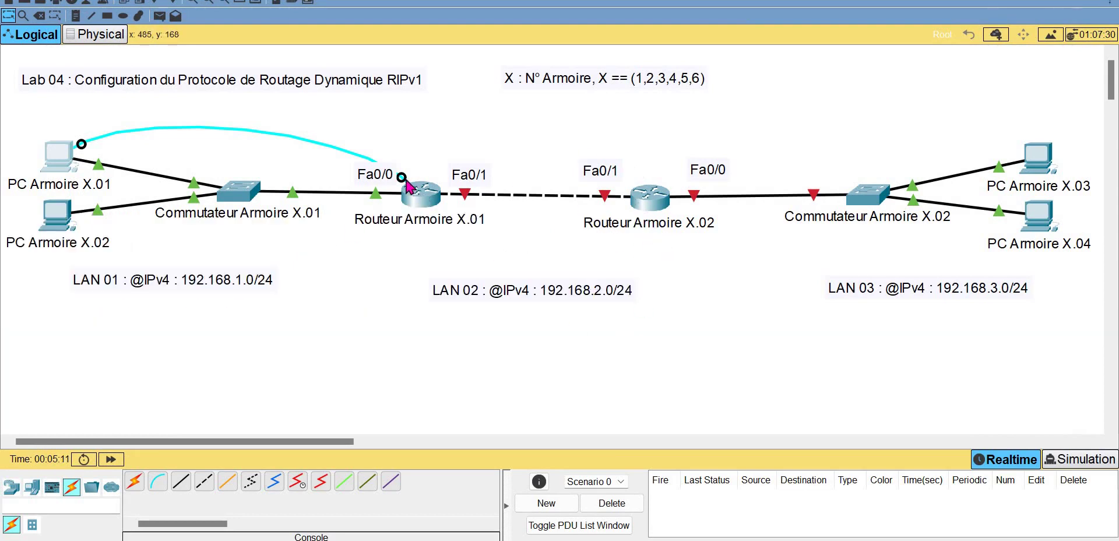
# Move the console cable to the Console port of Routeur Armoire X.02 and open PC Armoire X.01's terminal maximized with the default port settings
pyautogui.click(648, 196)
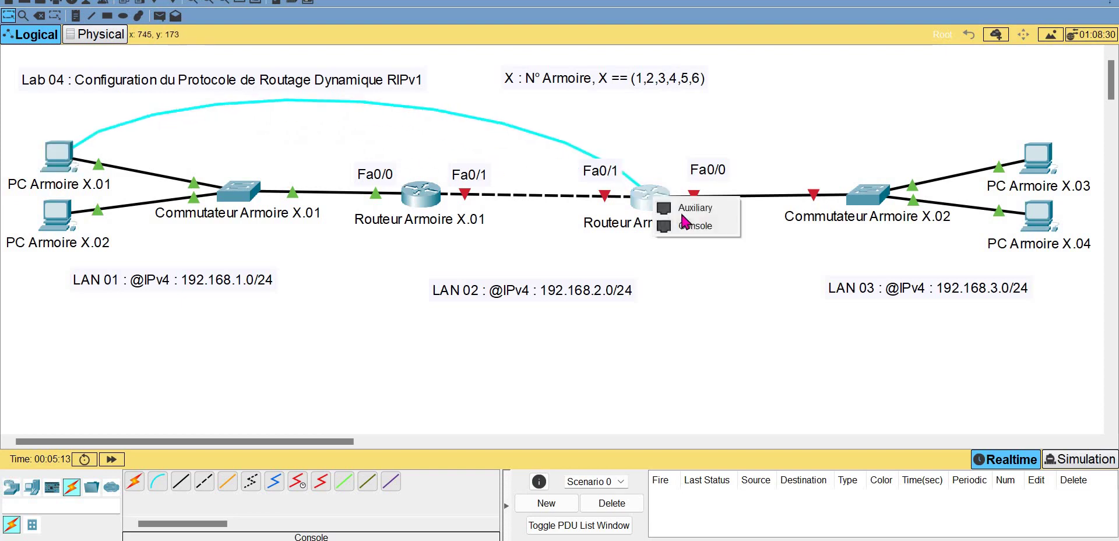
pyautogui.click(688, 225)
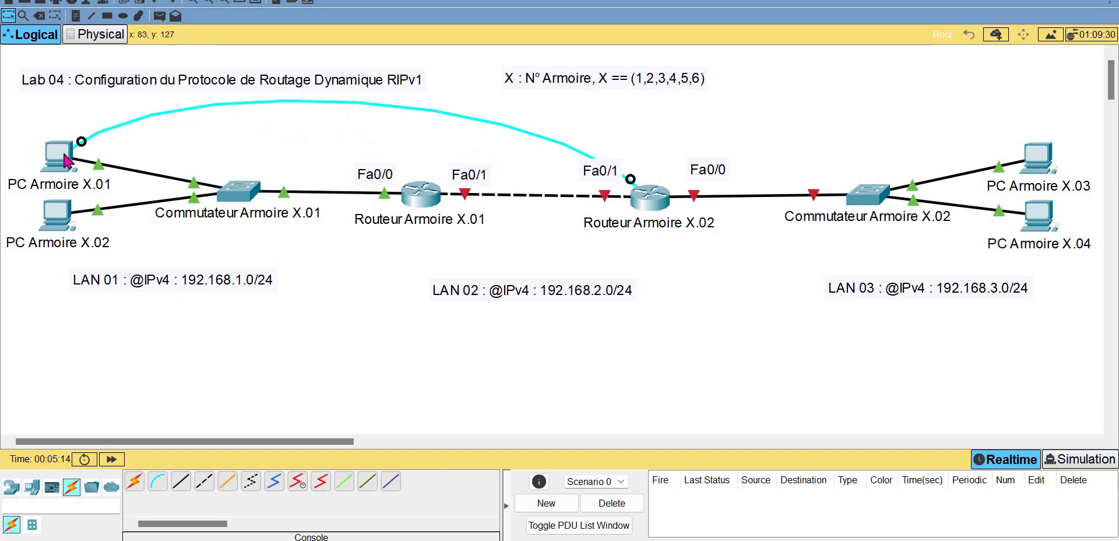
pyautogui.click(58, 156)
pyautogui.click(572, 51)
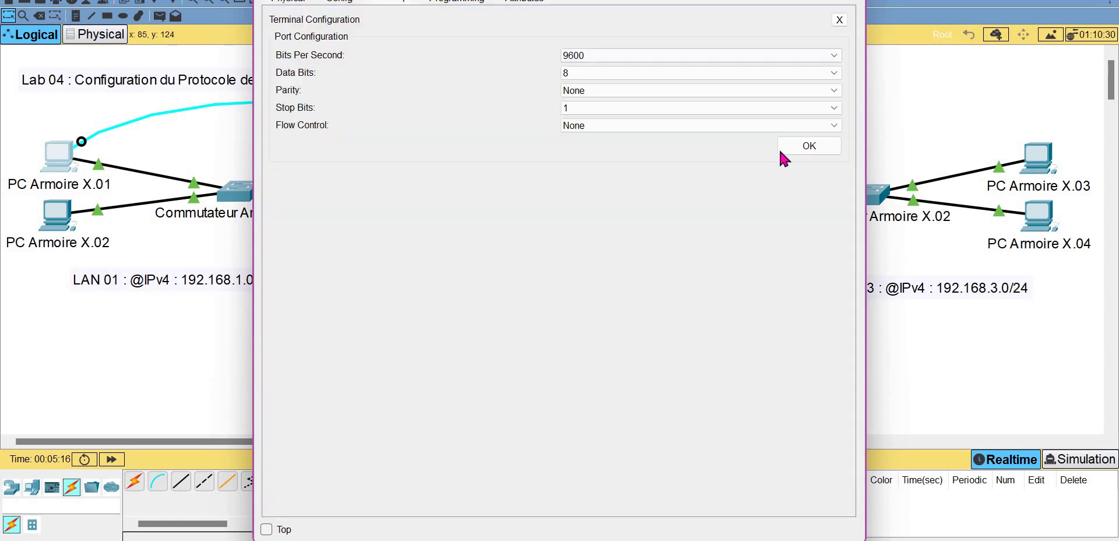
pyautogui.click(790, 148)
pyautogui.click(826, 0)
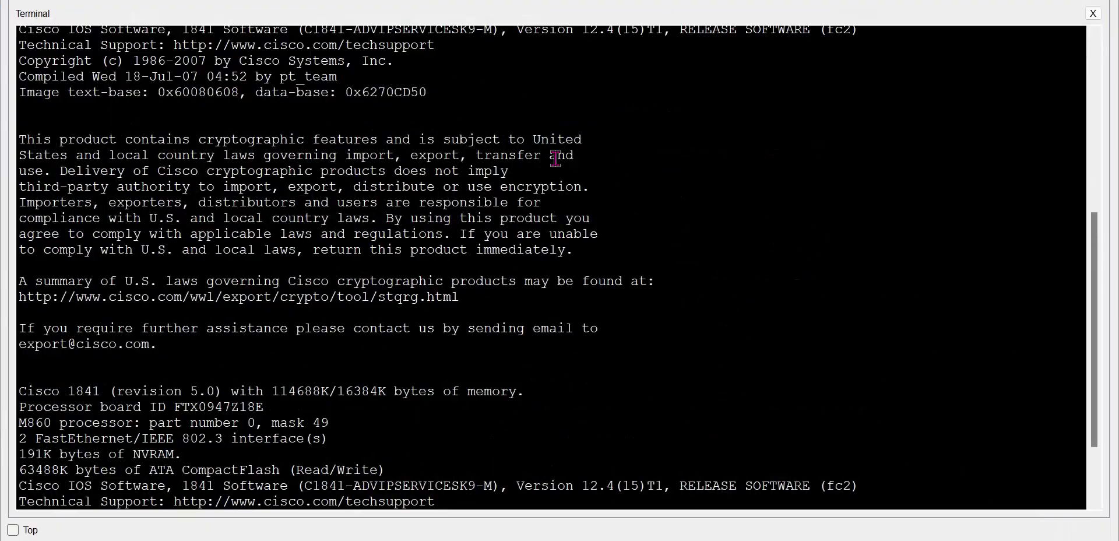
# Start the console session on Routeur Armoire X.02 and enter global configuration mode with enable and configure terminal
pyautogui.press('Return')
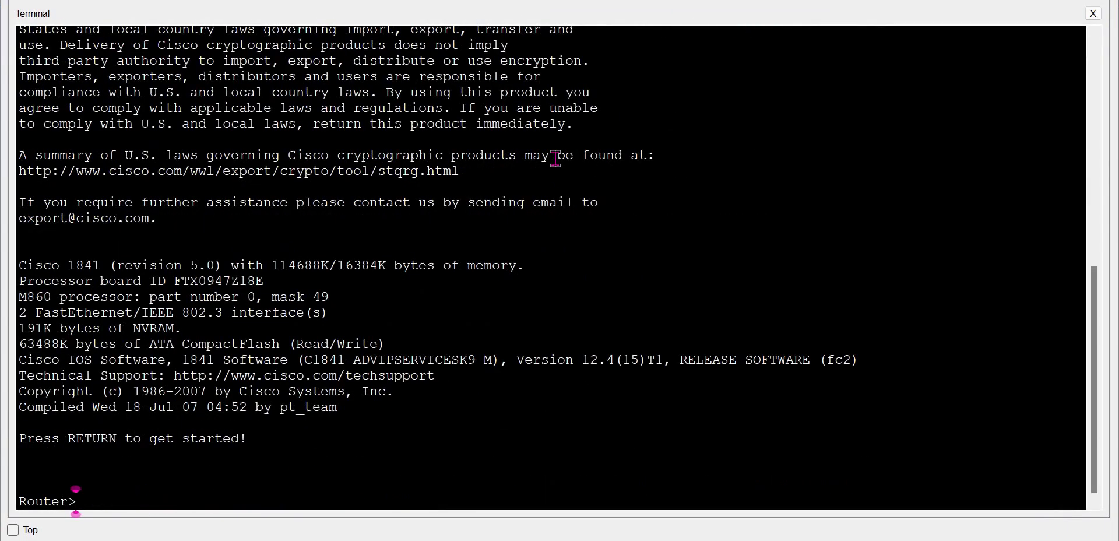
pyautogui.write('en')
pyautogui.press('Tab')
pyautogui.press('Return')
pyautogui.write('conf')
pyautogui.press('Tab')
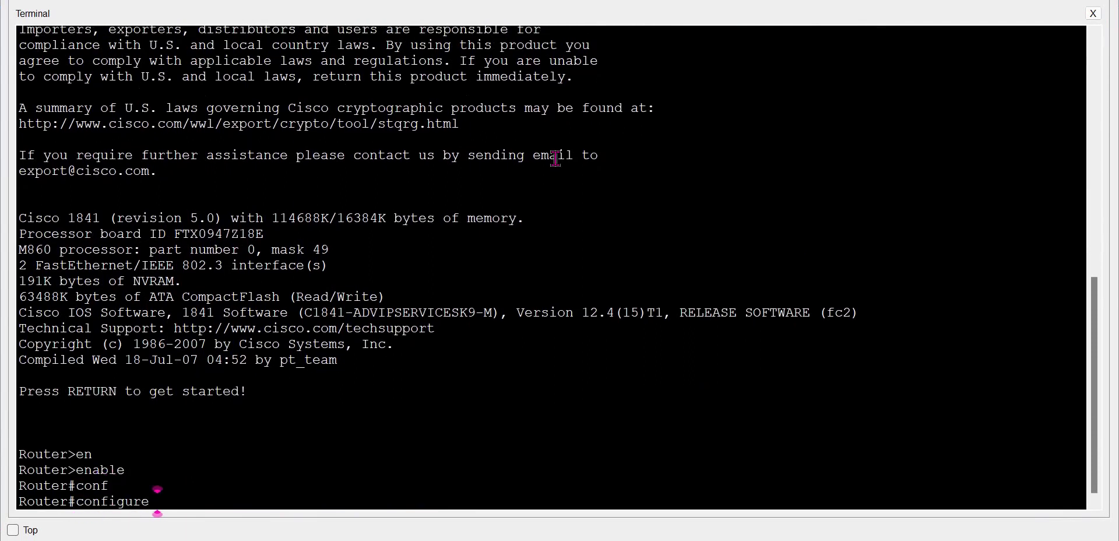
pyautogui.write('t')
pyautogui.press('Tab')
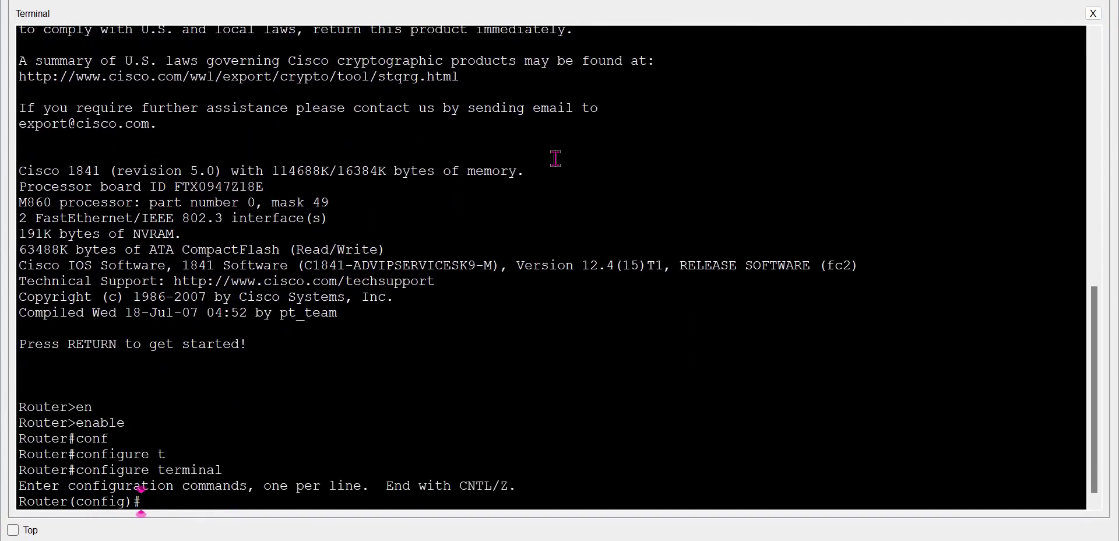
# Enter interface configuration mode for fastEthernet 0/0 on Routeur Armoire X.02
pyautogui.write('in')
pyautogui.press('Tab')
pyautogui.write('f')
pyautogui.press('Tab')
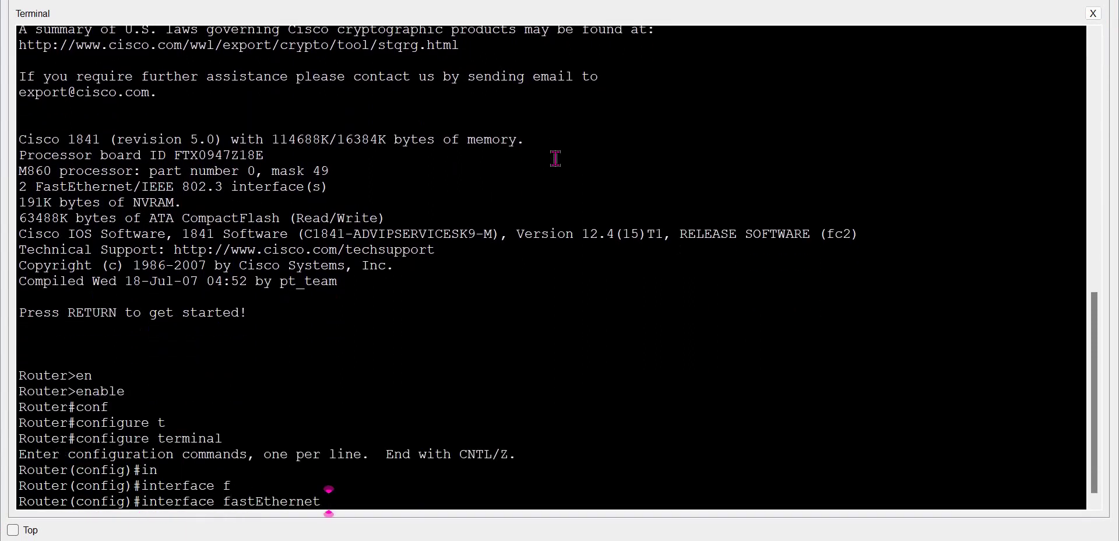
pyautogui.write('0/0')
pyautogui.press('Return')
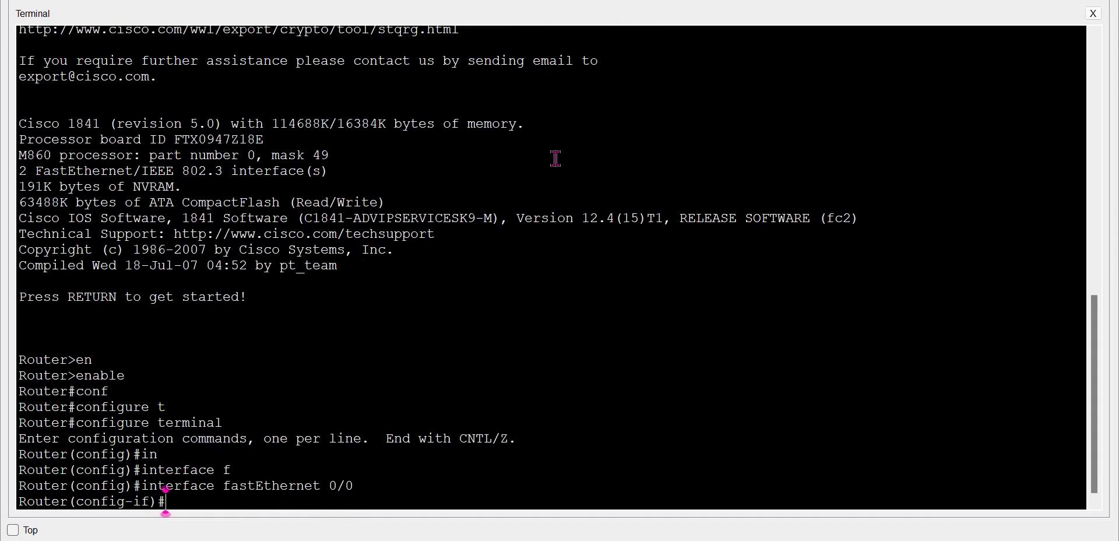
# Assign IP address 192.168.3.10 with mask 255.255.255.0 to fastEthernet 0/0 of Routeur Armoire X.02
pyautogui.write('ip ad')
pyautogui.press('Tab')
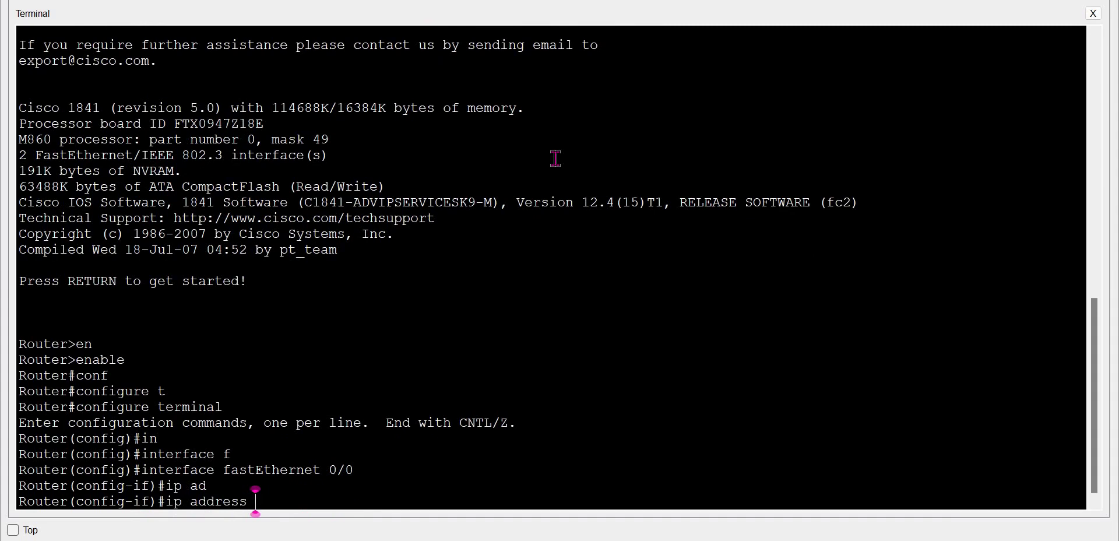
pyautogui.write('192.168.3.1')
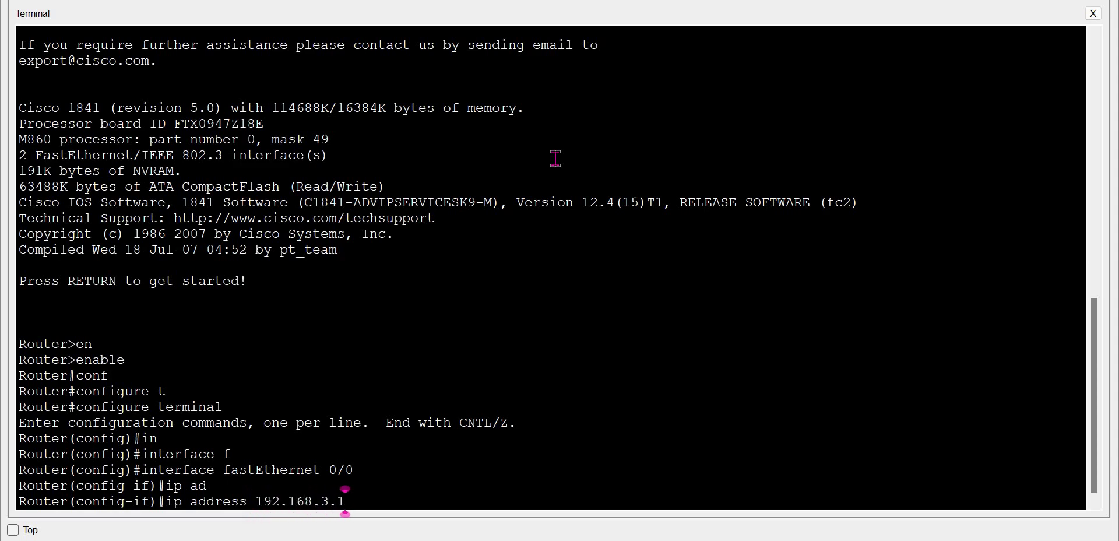
pyautogui.write('0 255.255')
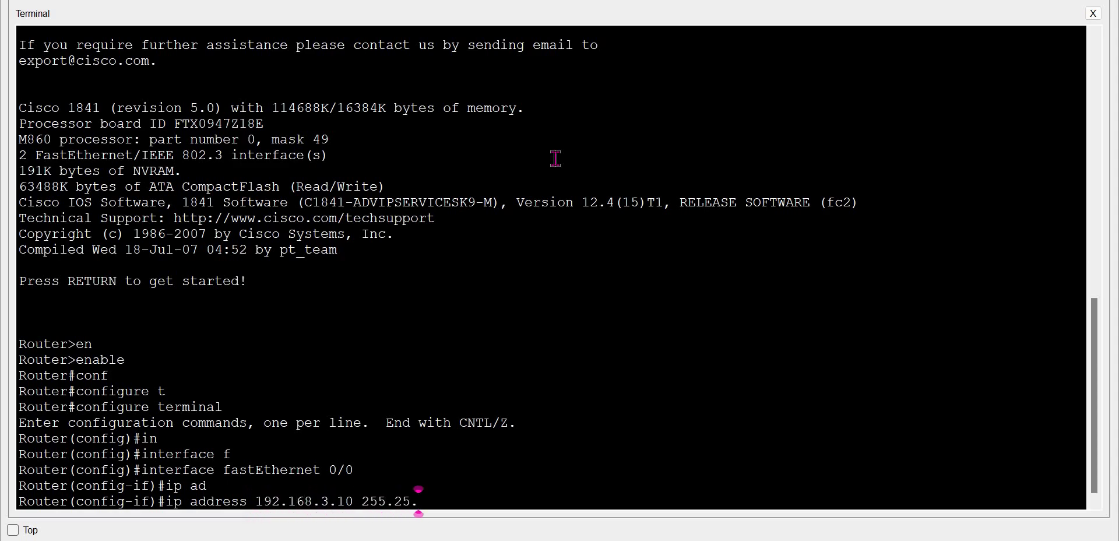
pyautogui.write('.255.0')
pyautogui.press('Return')
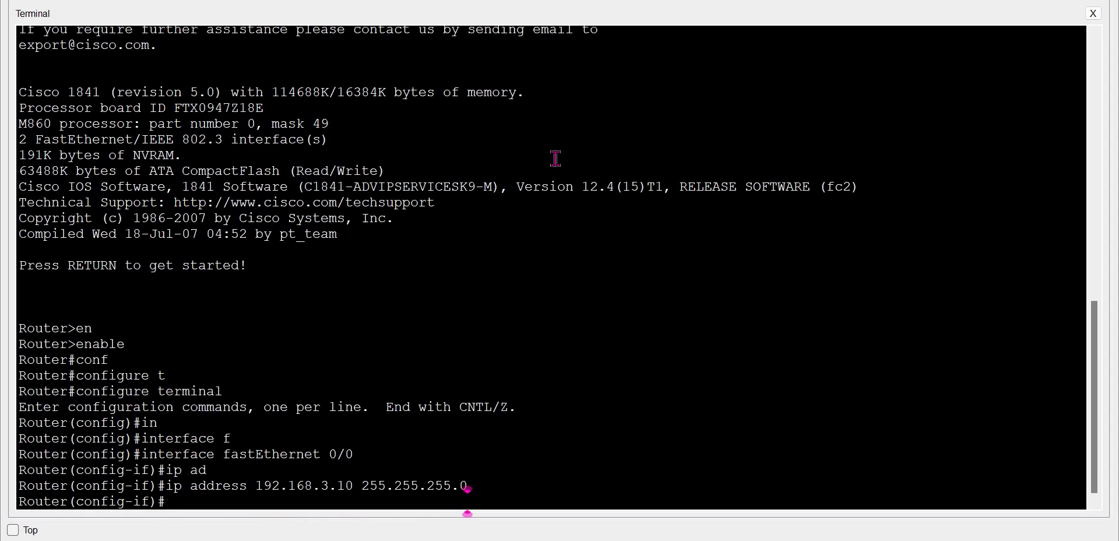
# Enable fastEthernet 0/0 on Routeur Armoire X.02 with no shutdown and exit to global configuration mode
pyautogui.write('no sh')
pyautogui.press('Tab')
pyautogui.press('Return')
pyautogui.write('exit')
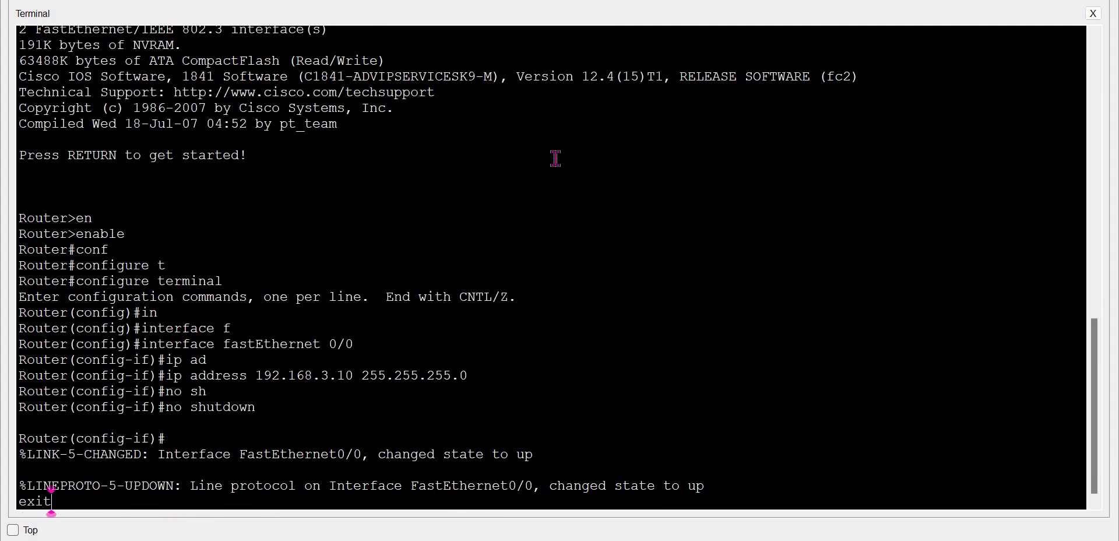
pyautogui.press('Return')
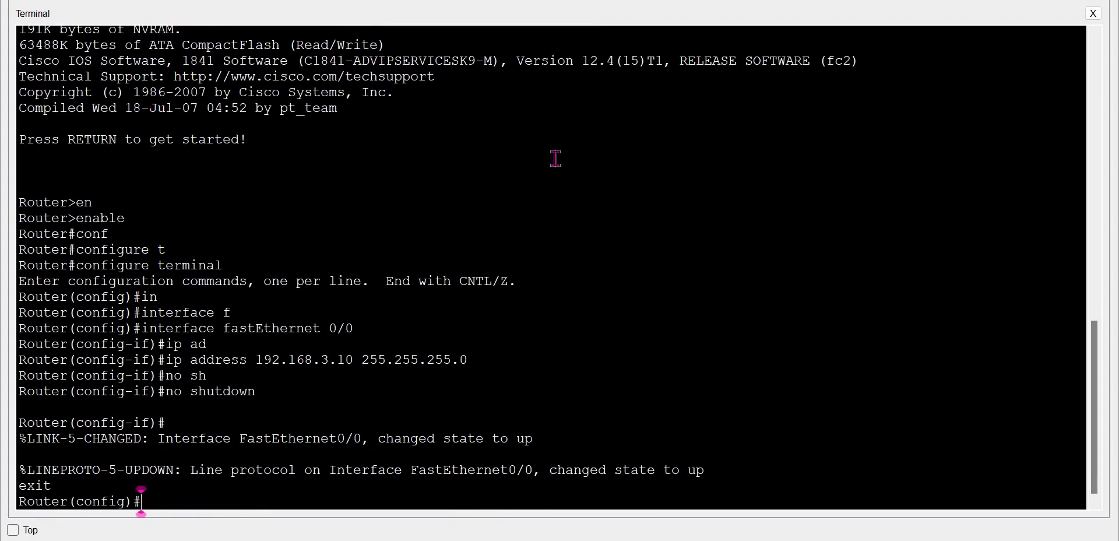
# Enter interface configuration mode for fastEthernet 0/1 on Routeur Armoire X.02
pyautogui.write('in')
pyautogui.press('Tab')
pyautogui.write('f')
pyautogui.press('Tab')
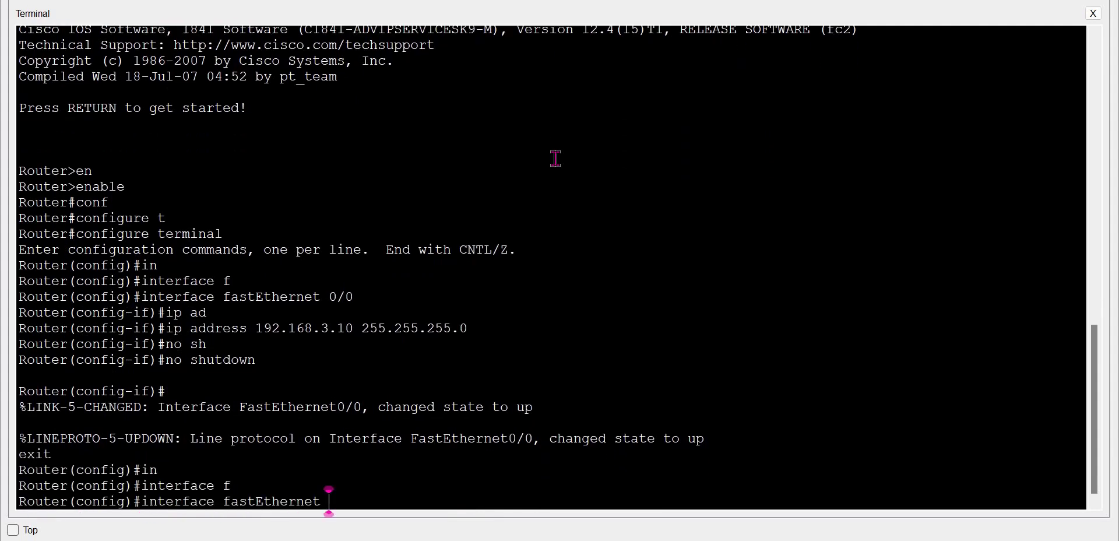
pyautogui.write('0/1')
pyautogui.press('Return')
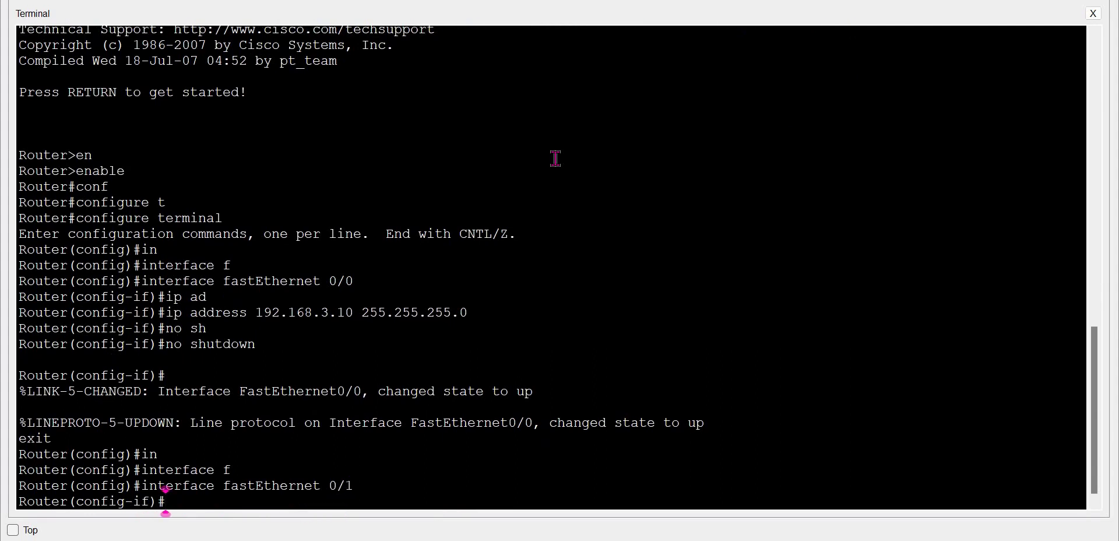
pyautogui.write('*ip ad')
pyautogui.press('Tab')
pyautogui.write('d')
pyautogui.press('Tab')
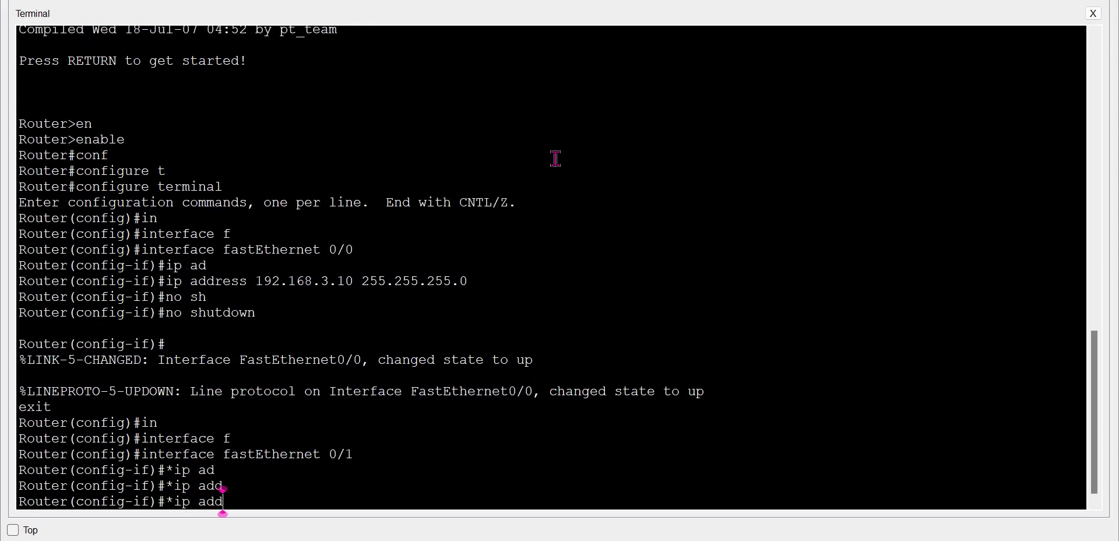
pyautogui.press('BackSpace')
pyautogui.press('BackSpace')
pyautogui.press('BackSpace')
pyautogui.press('BackSpace')
pyautogui.press('BackSpace')
pyautogui.press('BackSpace')
pyautogui.press('BackSpace')
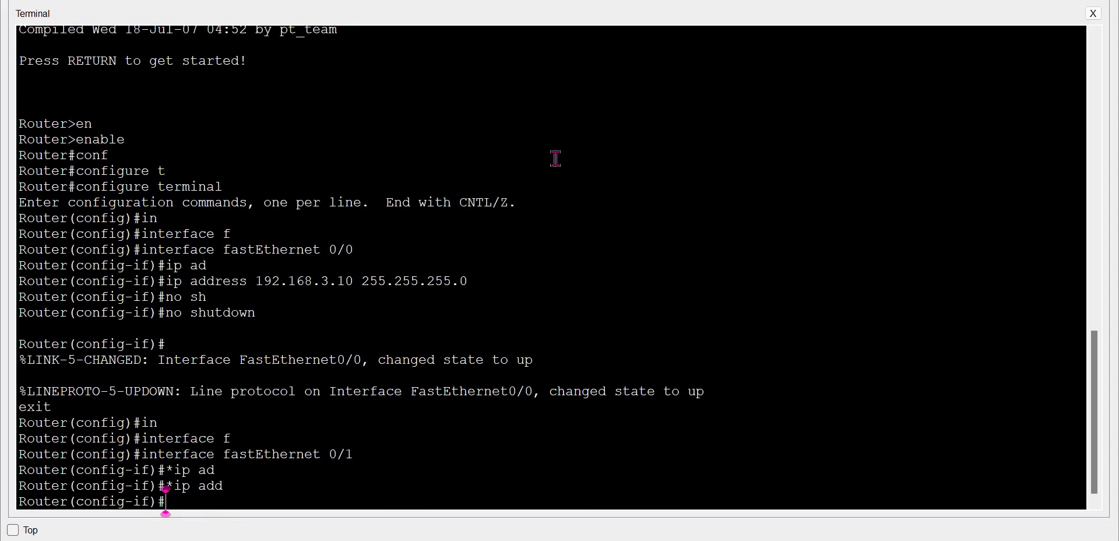
# Assign IP address 192.168.2.20 with mask 255.255.255.0 to fastEthernet 0/1 of Routeur Armoire X.02
pyautogui.write('ip ad')
pyautogui.press('Tab')
pyautogui.write('1')
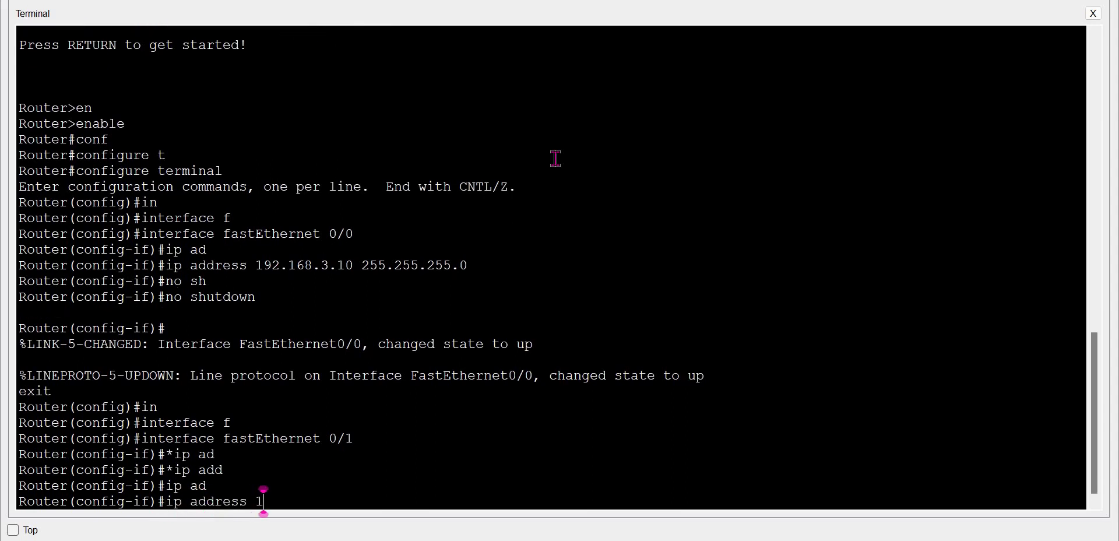
pyautogui.write('92.')
pyautogui.write('168.2.')
pyautogui.write('20 255')
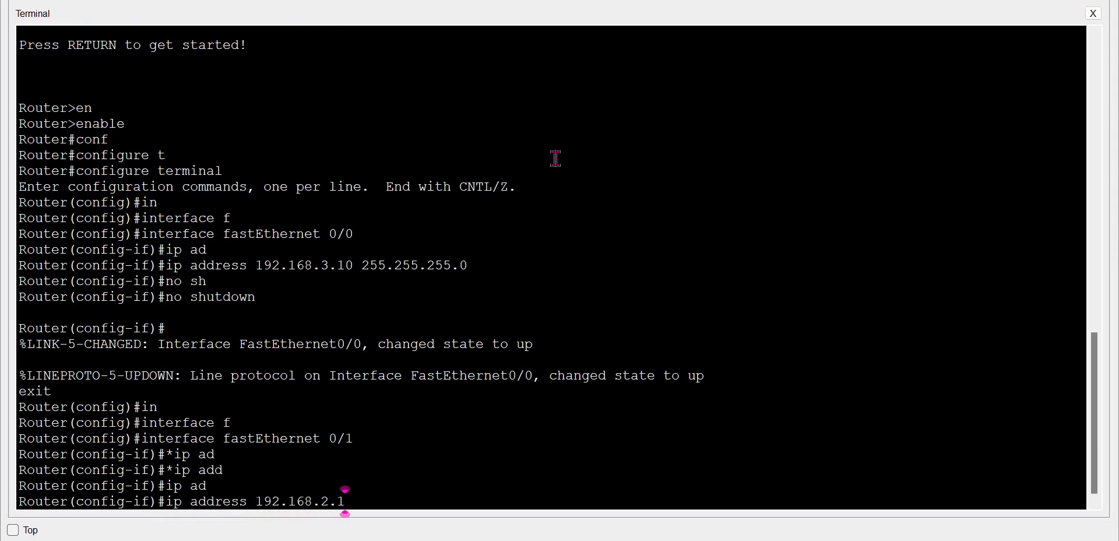
pyautogui.write('.255.255.0')
pyautogui.press('Return')
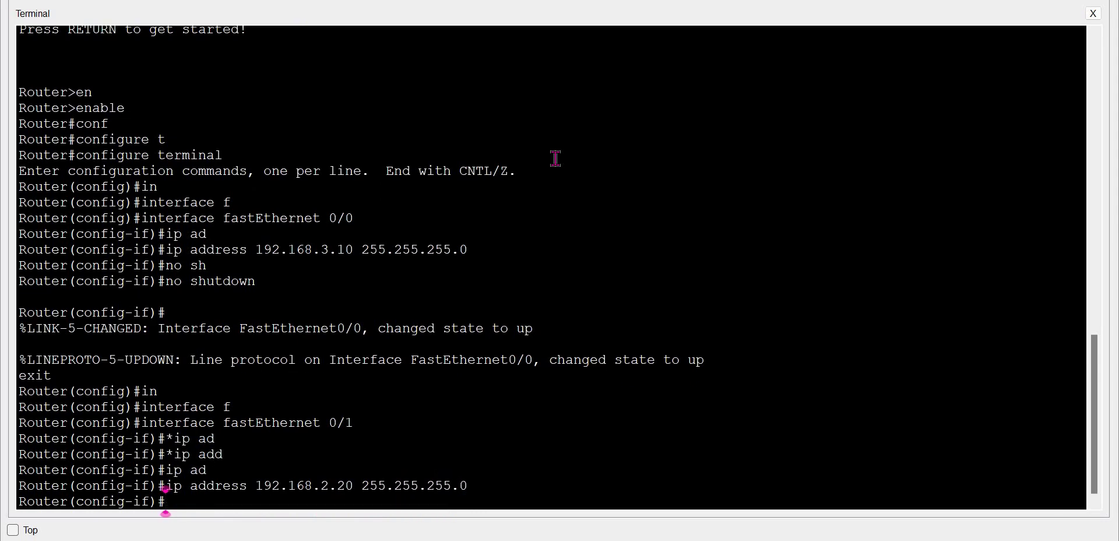
# Enable fastEthernet 0/1 on Routeur Armoire X.02 with no shutdown and exit to global configuration mode
pyautogui.write('no sh')
pyautogui.press('Tab')
pyautogui.press('Return')
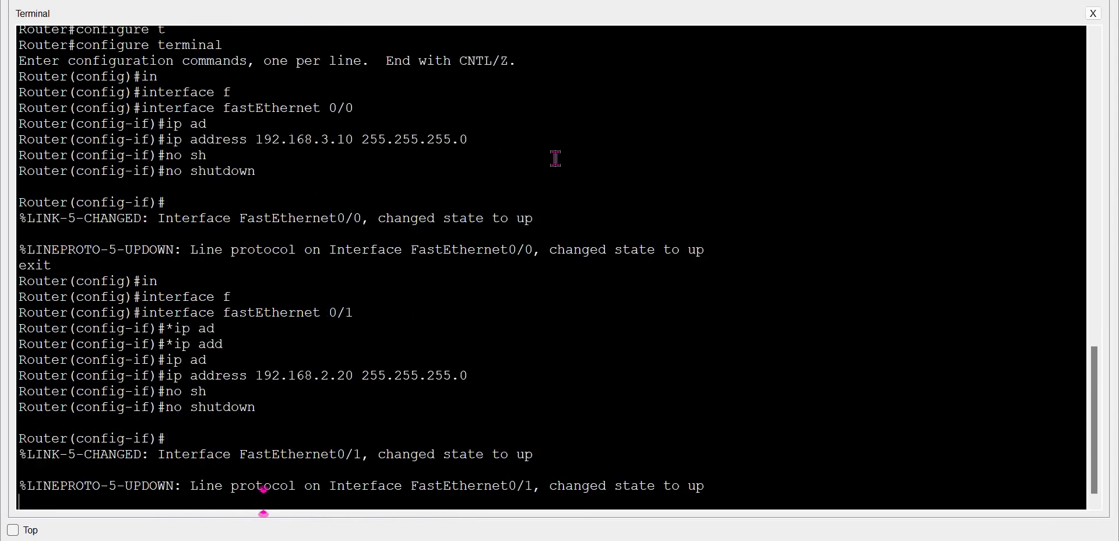
pyautogui.press('Return')
pyautogui.write('exit')
pyautogui.press('Return')
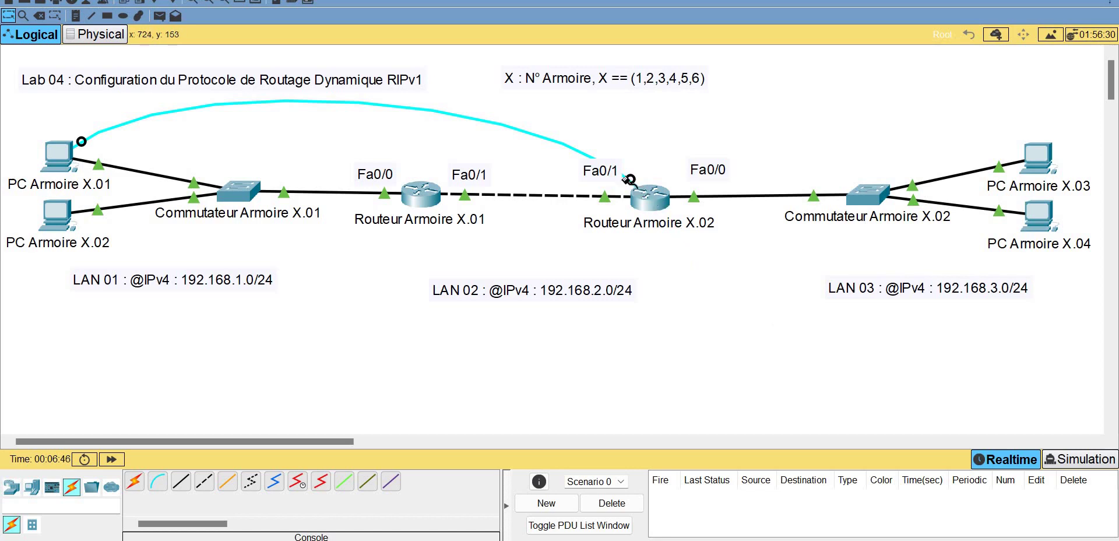
# Attach the console cable from PC Armoire X.01 to the Console port of Routeur Armoire X.01
pyautogui.click(432, 197)
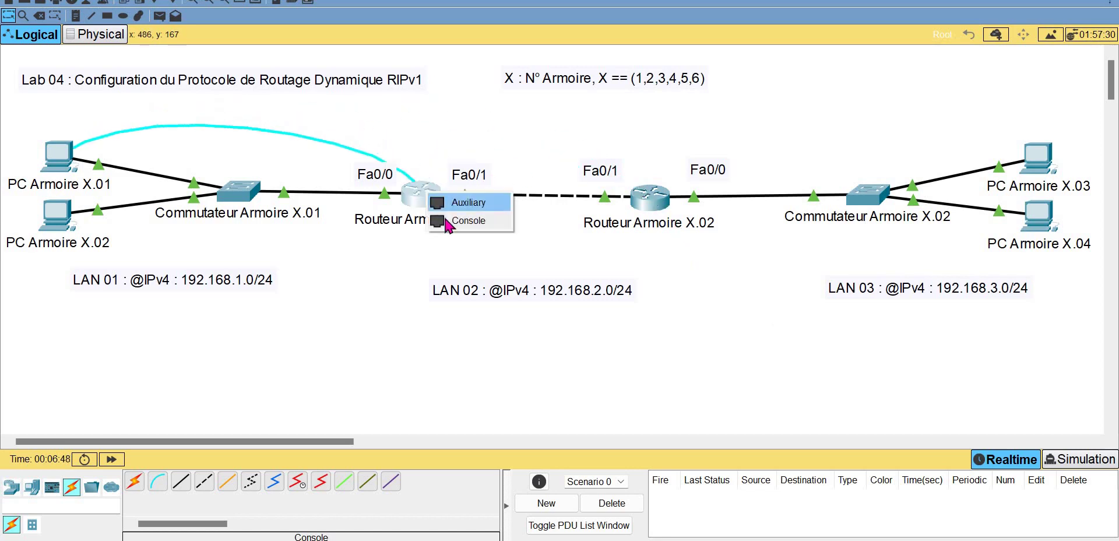
pyautogui.click(498, 220)
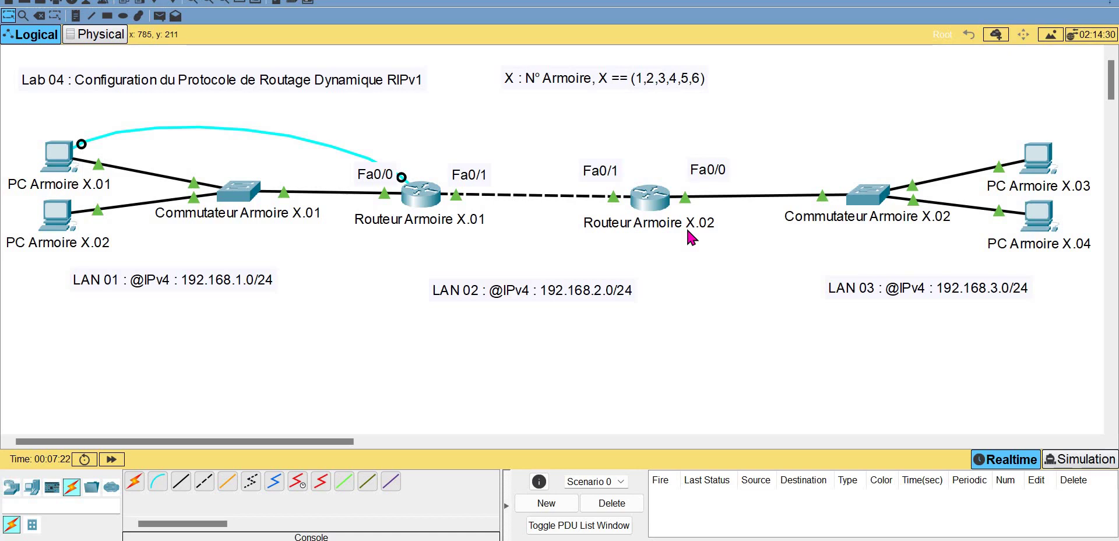
pyautogui.click(415, 194)
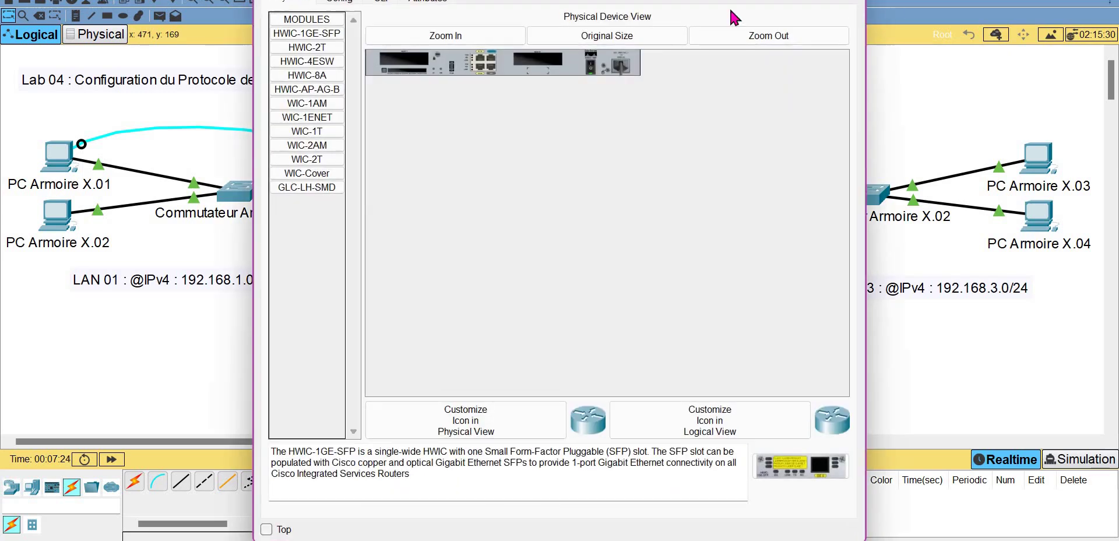
pyautogui.click(849, 1)
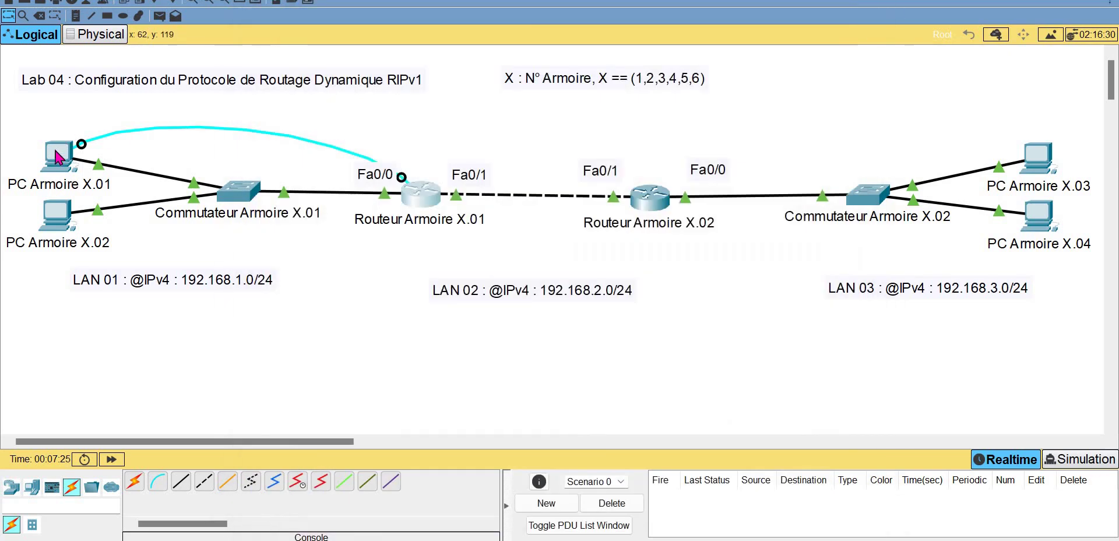
# Open a terminal session on PC Armoire X.01 with the default port settings to reach Routeur Armoire X.01
pyautogui.click(54, 150)
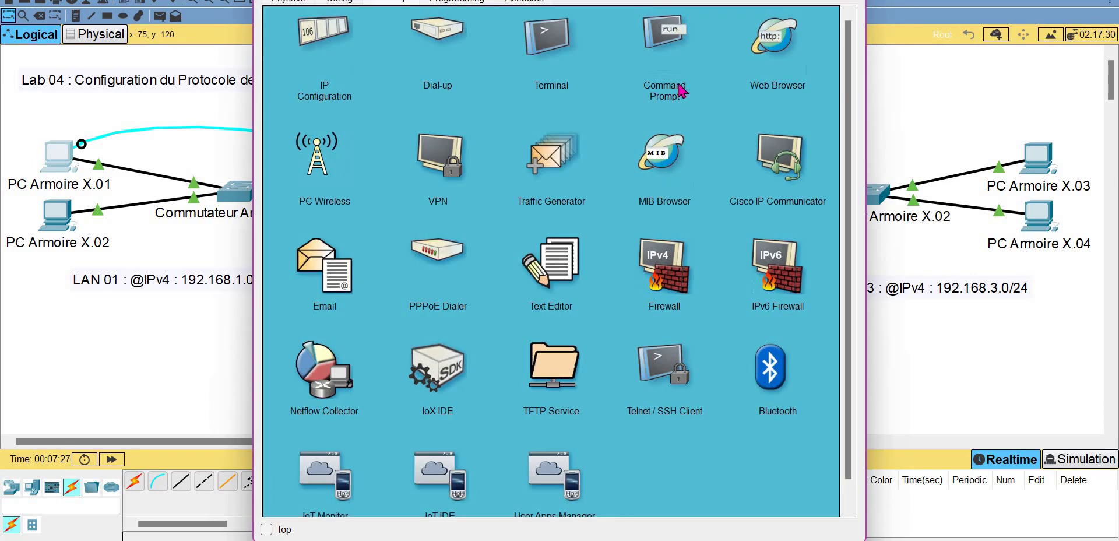
pyautogui.click(559, 57)
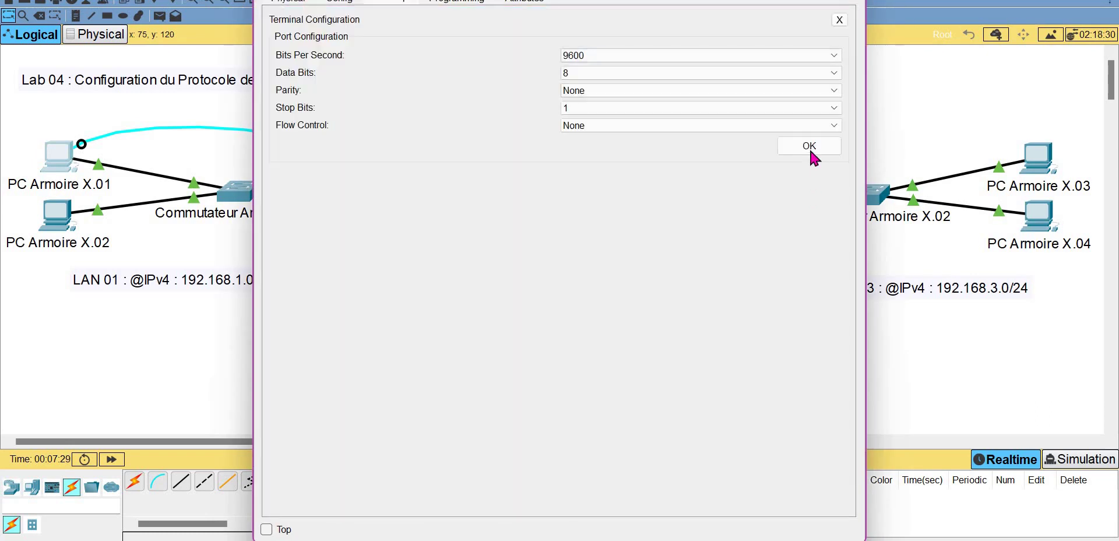
pyautogui.click(811, 147)
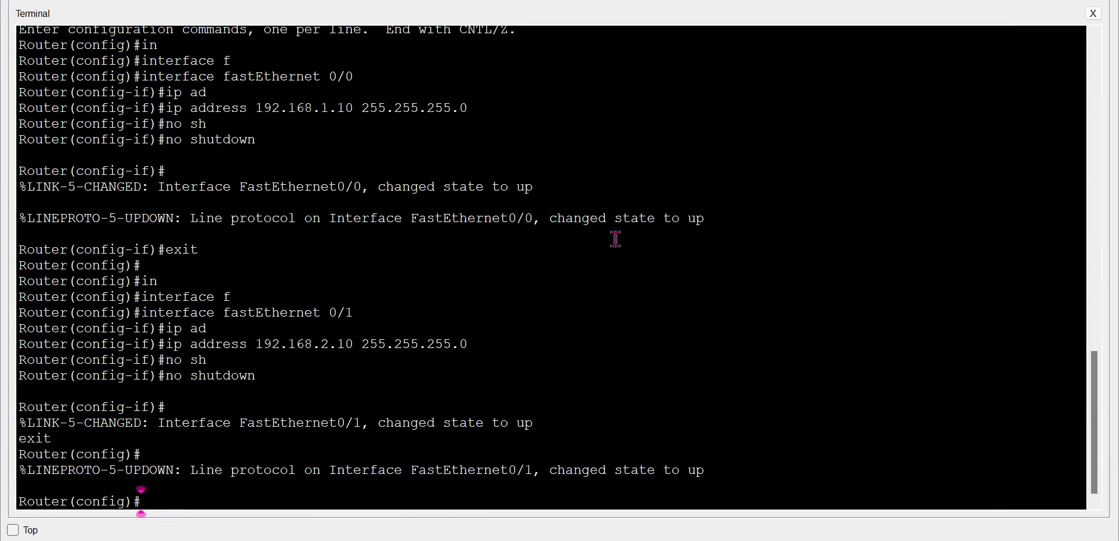
# Exit to privileged mode on Routeur Armoire X.01 and display its routing table with show ip route
pyautogui.write('exit')
pyautogui.press('Return')
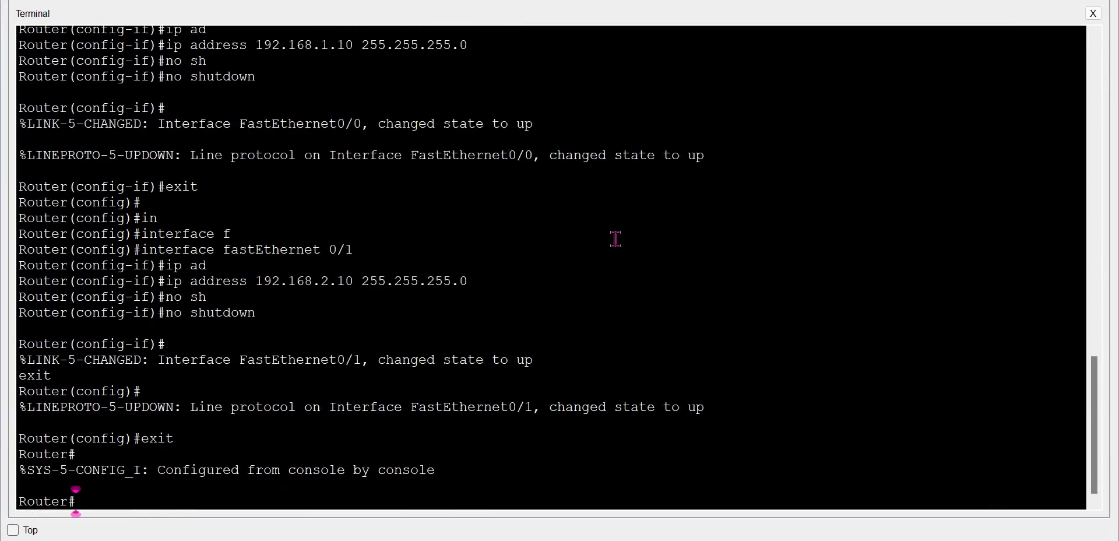
pyautogui.write('sh')
pyautogui.press('Tab')
pyautogui.write('ip route')
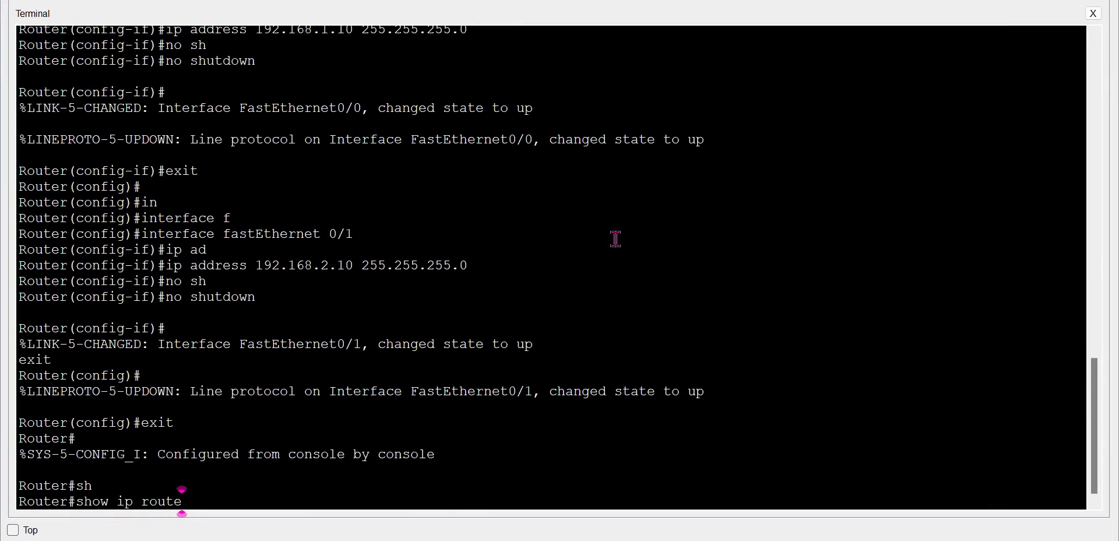
pyautogui.press('Return')
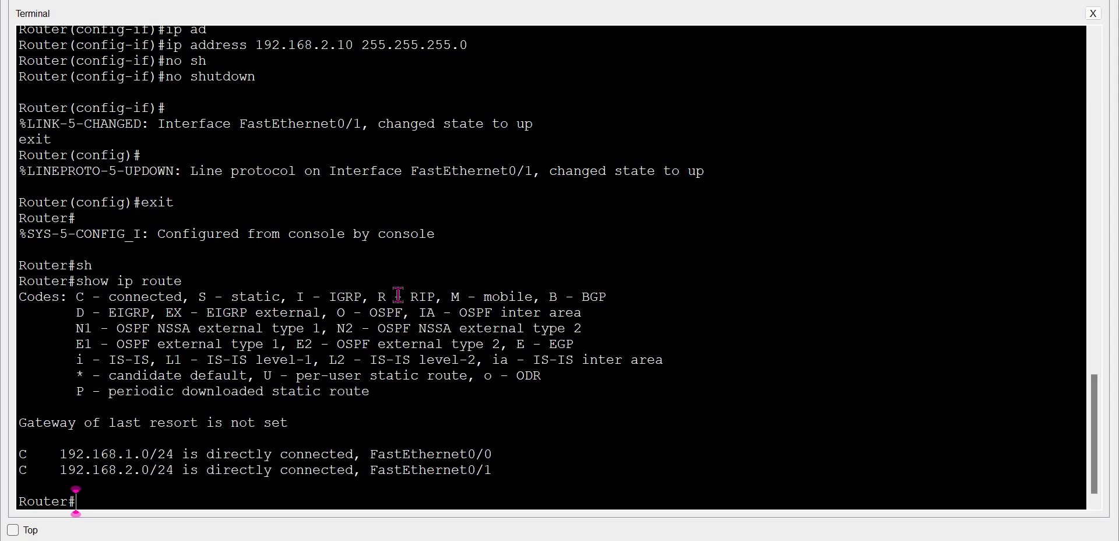
# In global configuration mode on Routeur Armoire X.01, list the available routing protocols and enter RIP router configuration
pyautogui.write('conf')
pyautogui.press('Tab')
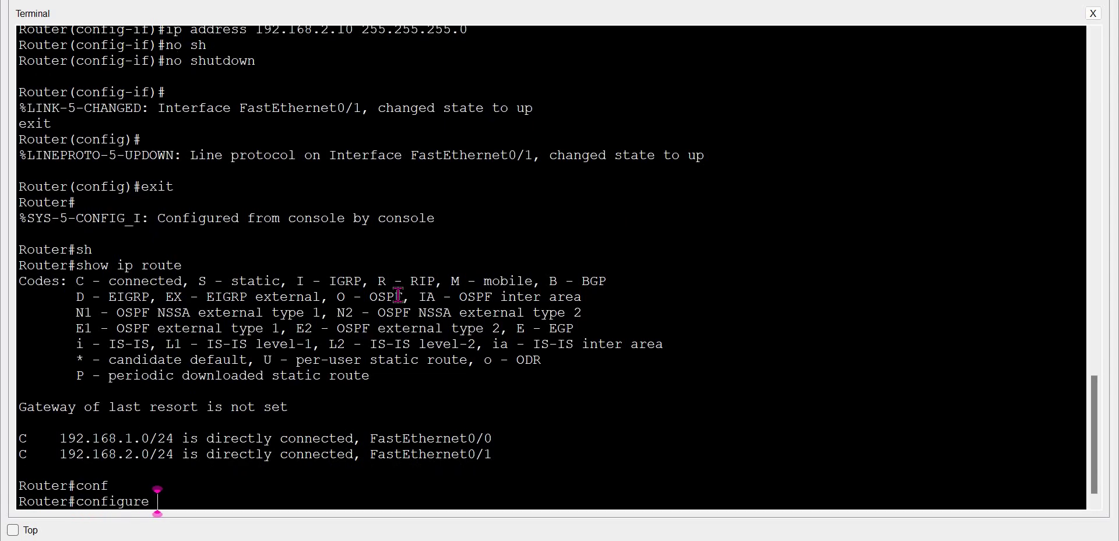
pyautogui.write('t')
pyautogui.press('Tab')
pyautogui.press('Return')
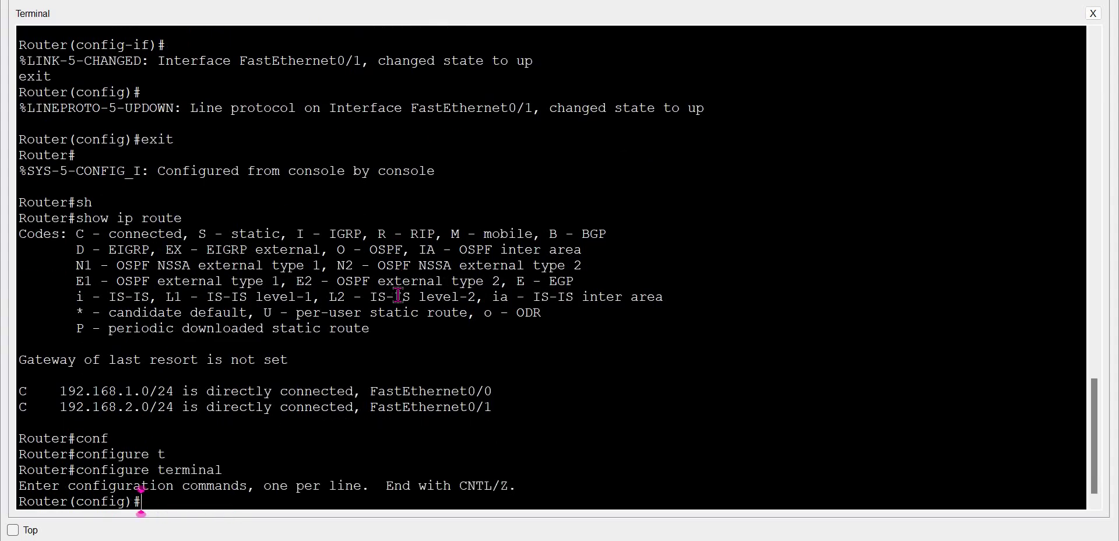
pyautogui.write('router ?')
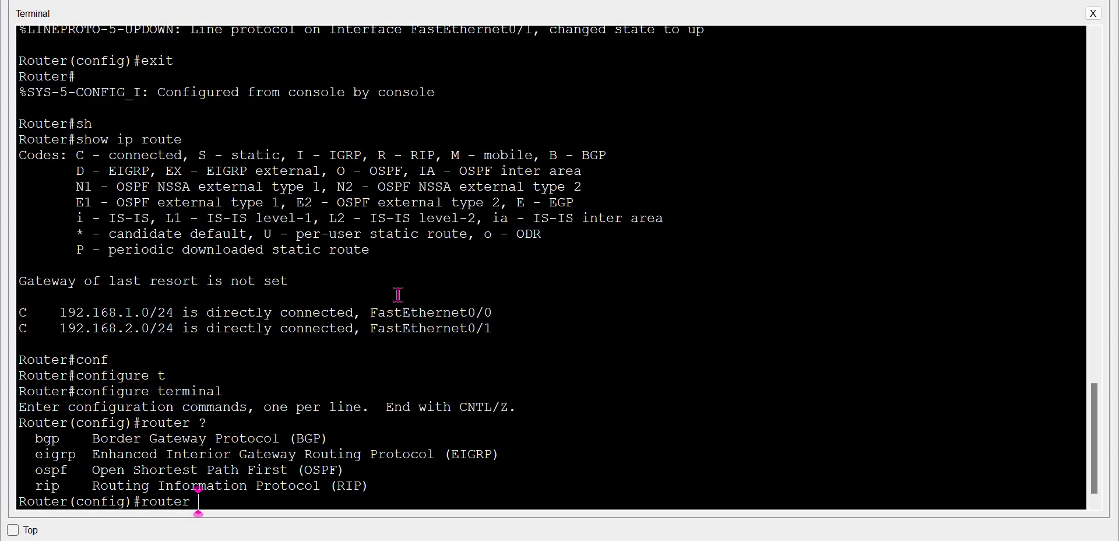
pyautogui.write('RIP')
pyautogui.press('Return')
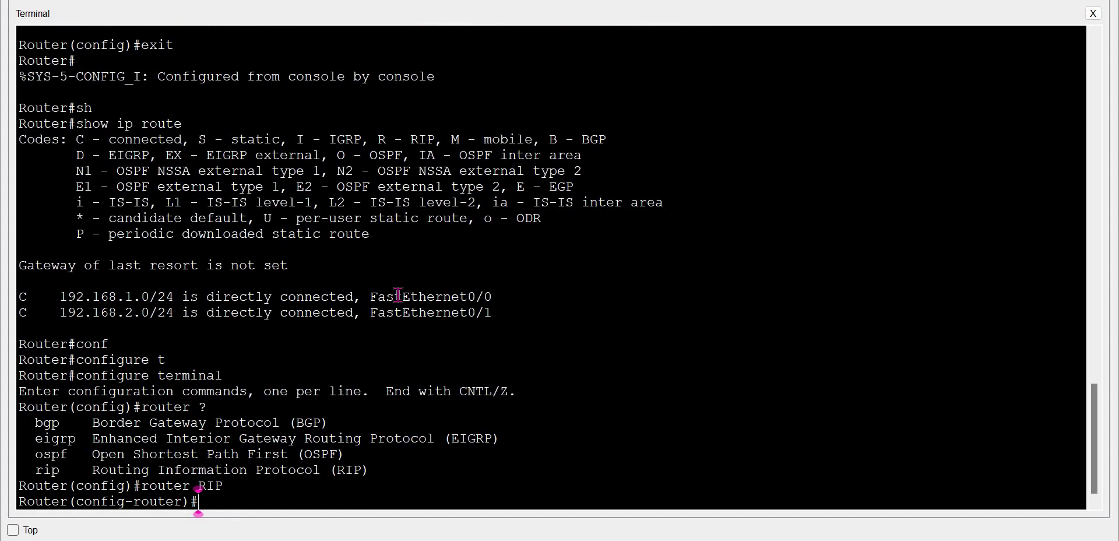
# Declare network 192.168.1.0 in the RIP configuration of Routeur Armoire X.01
pyautogui.write('net')
pyautogui.press('Tab')
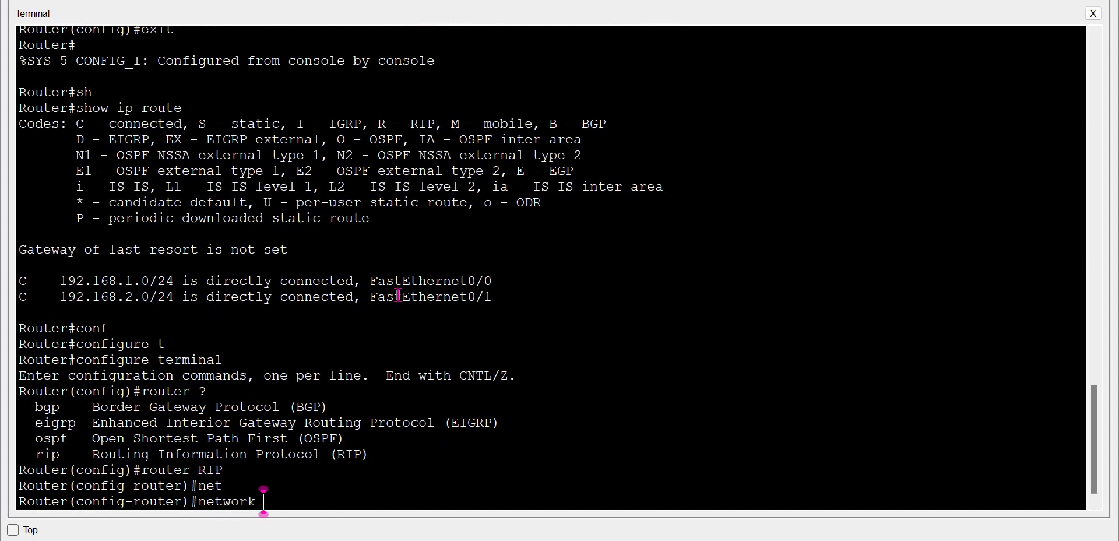
pyautogui.write('192')
pyautogui.write('.168.')
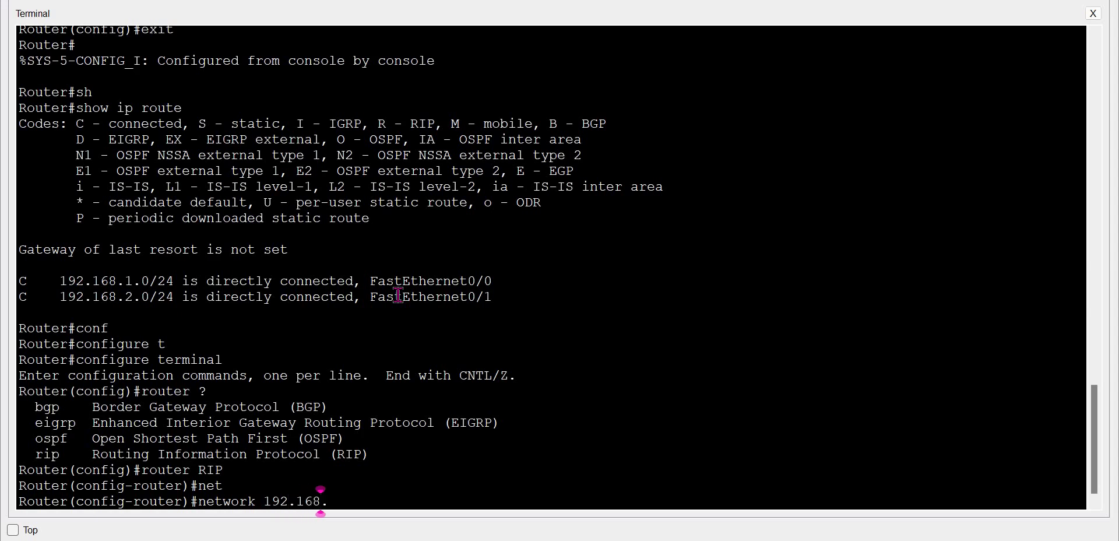
pyautogui.write('1.0')
pyautogui.press('BackSpace')
pyautogui.press('Return')
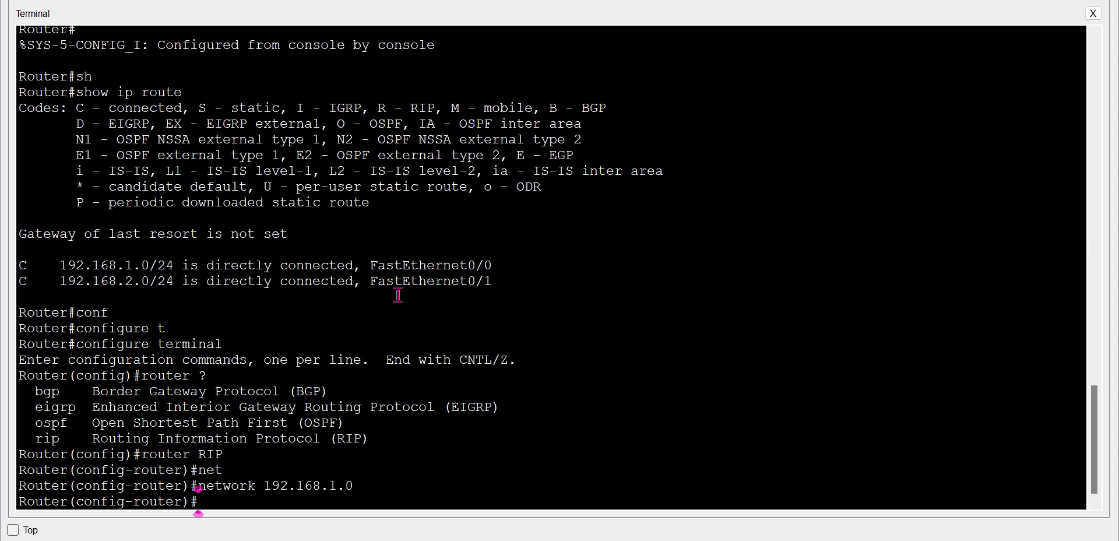
# Declare network 192.168.2.0 in the RIP configuration of Routeur Armoire X.01 and exit router configuration mode
pyautogui.press('Up')
pyautogui.press('Left')
pyautogui.press('Left')
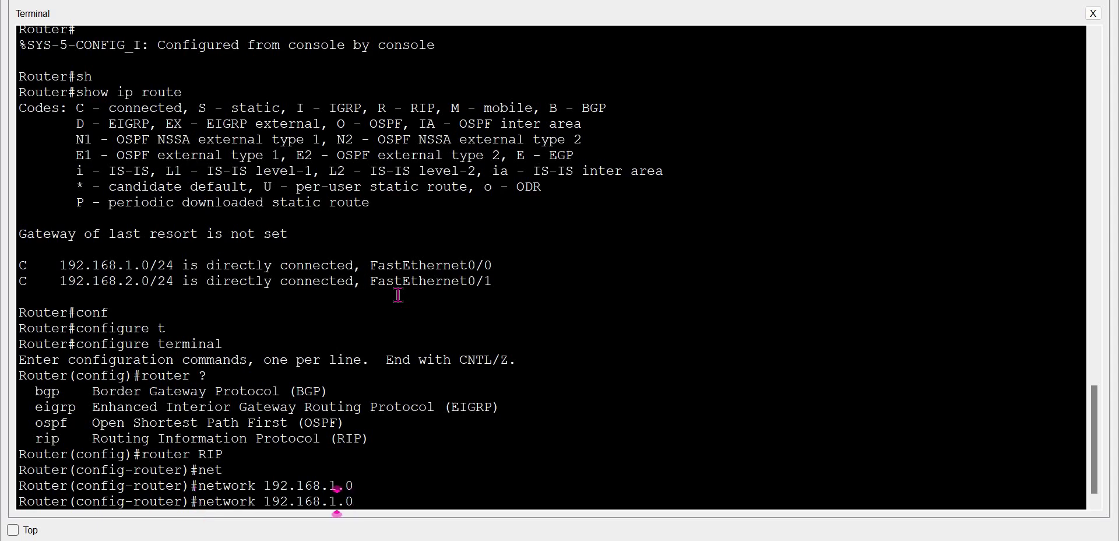
pyautogui.press('BackSpace')
pyautogui.write('2')
pyautogui.press('Return')
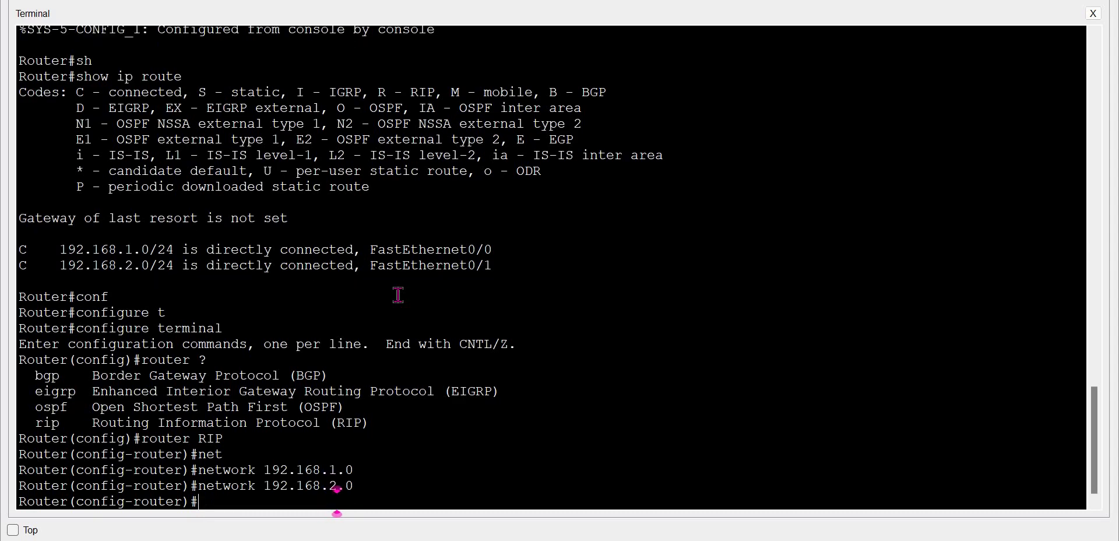
pyautogui.write('exit')
pyautogui.press('Return')
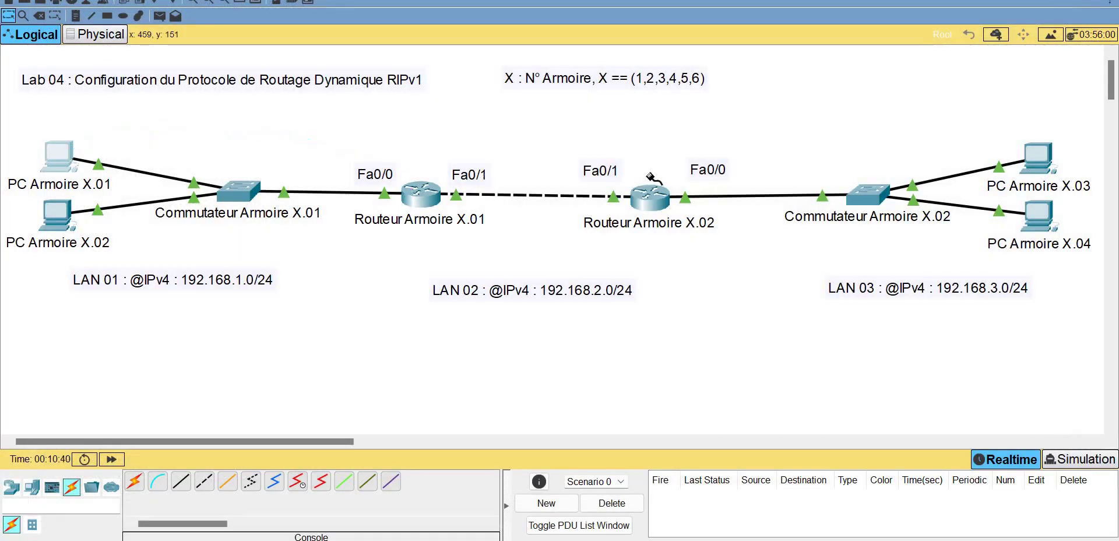
# Connect the console cable from PC Armoire X.01 to Routeur Armoire X.02 and open a full-screen terminal session with default settings
pyautogui.click(652, 179)
pyautogui.click(699, 221)
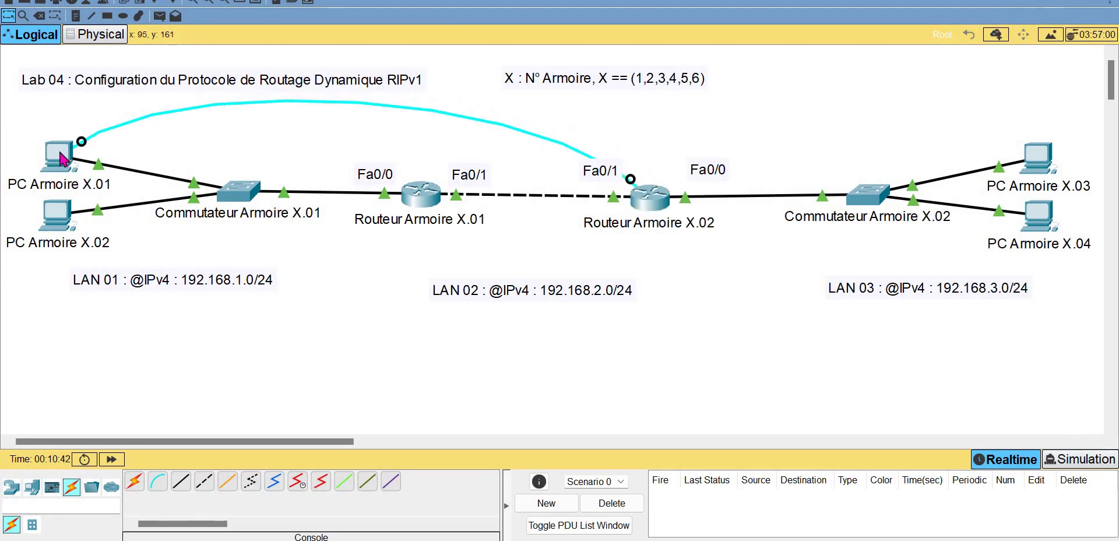
pyautogui.click(63, 159)
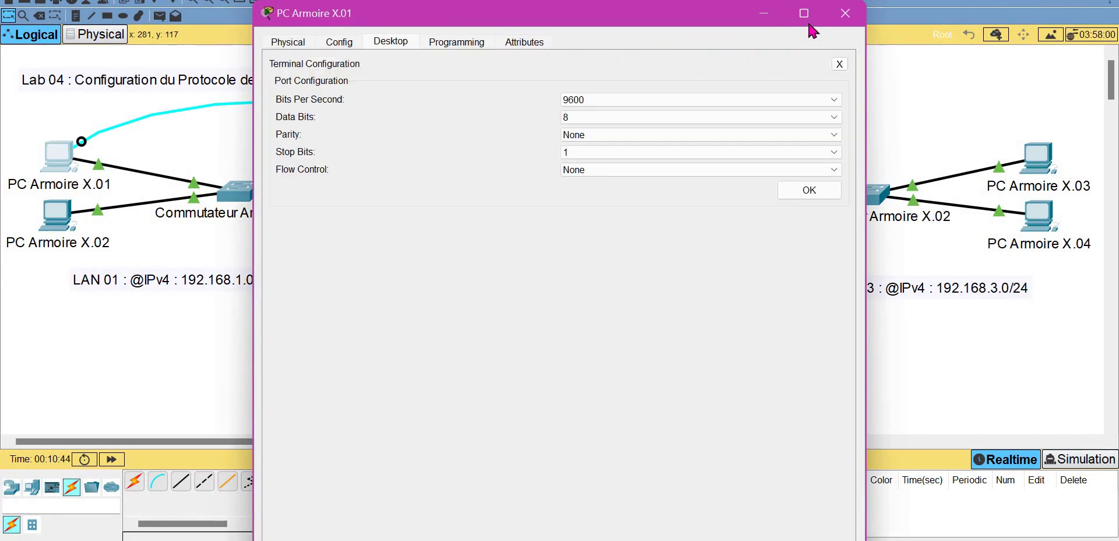
pyautogui.click(804, 12)
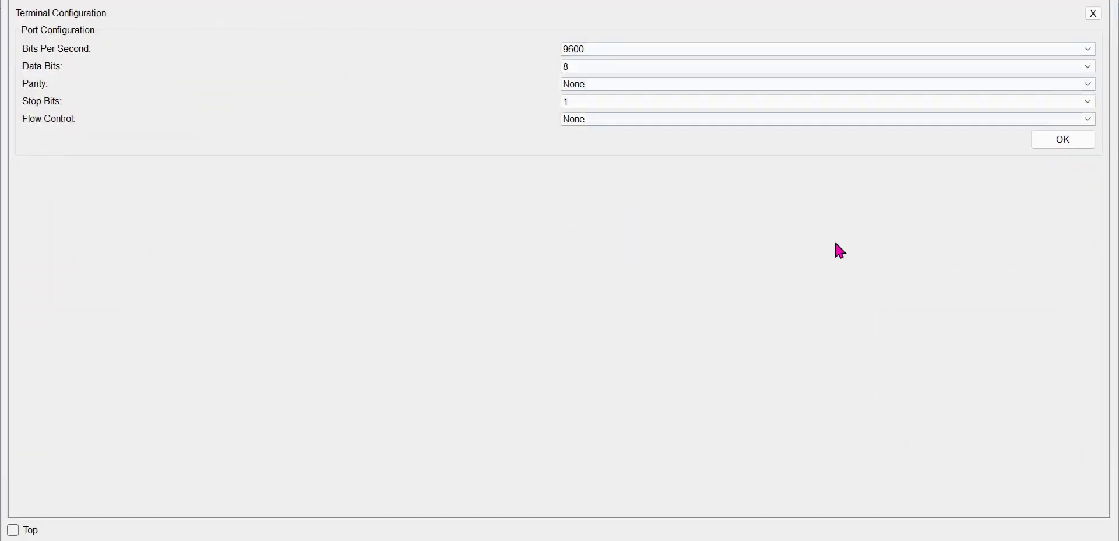
pyautogui.press('Return')
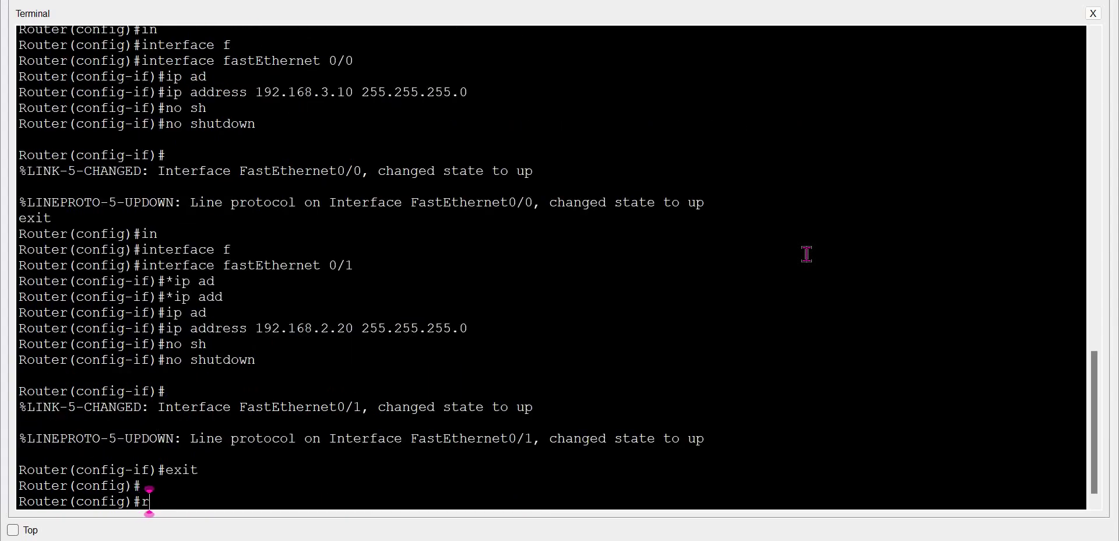
# Exit to privileged mode on Routeur Armoire X.02 and display its routing table with show ip route
pyautogui.write('exit')
pyautogui.press('Return')
pyautogui.press('Return')
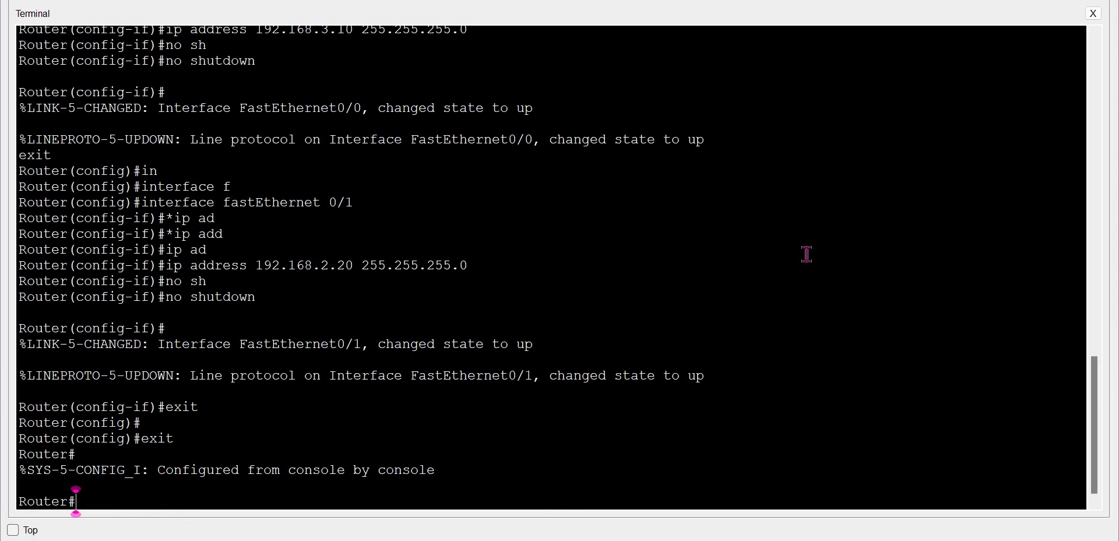
pyautogui.write('sh')
pyautogui.press('Tab')
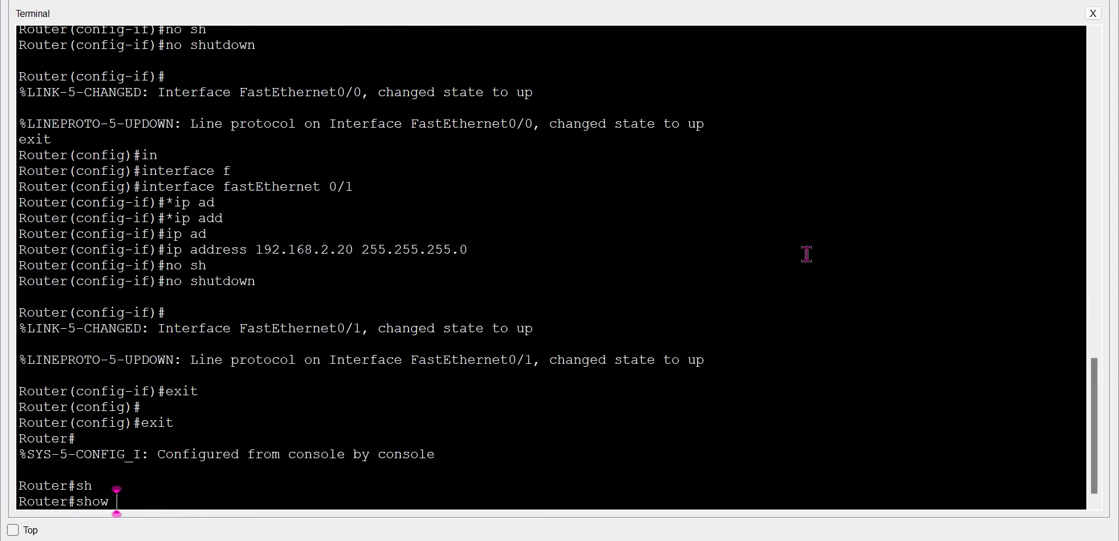
pyautogui.write('ip r')
pyautogui.write('oute')
pyautogui.press('Return')
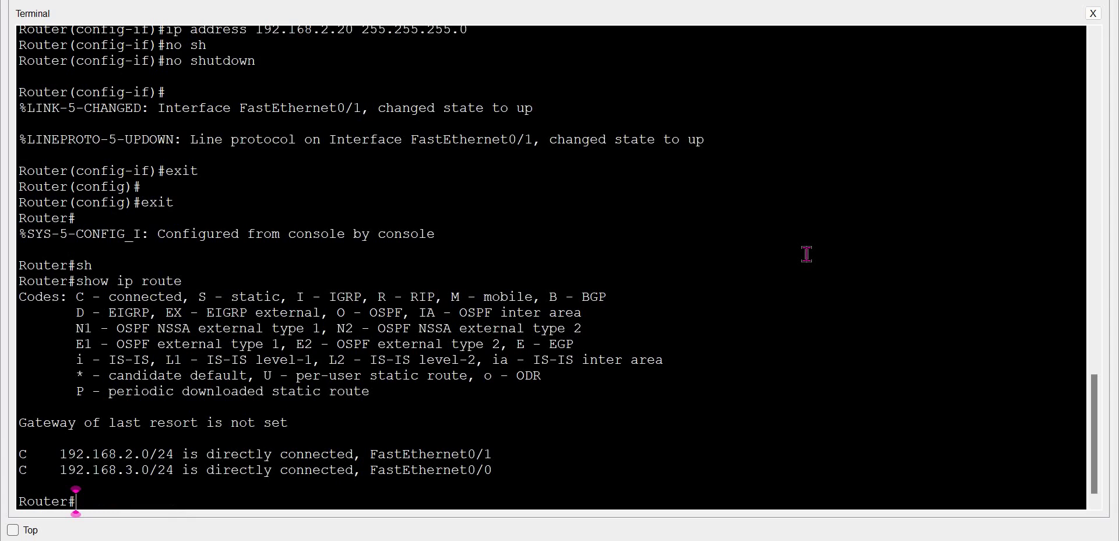
# Enter global configuration mode on Routeur Armoire X.02 and start RIP router configuration
pyautogui.write('conf')
pyautogui.press('Tab')
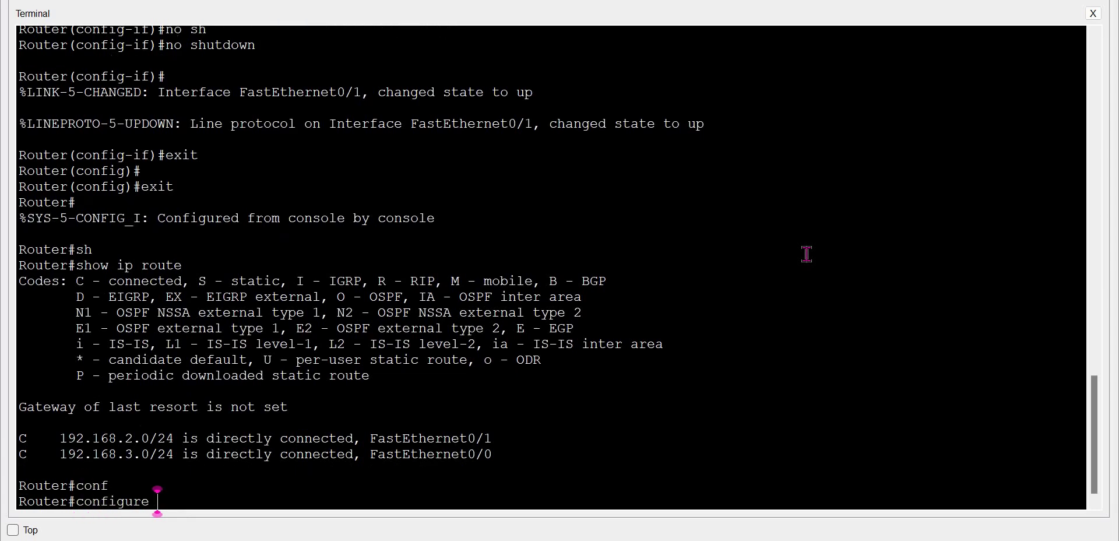
pyautogui.write('t')
pyautogui.press('Tab')
pyautogui.press('Return')
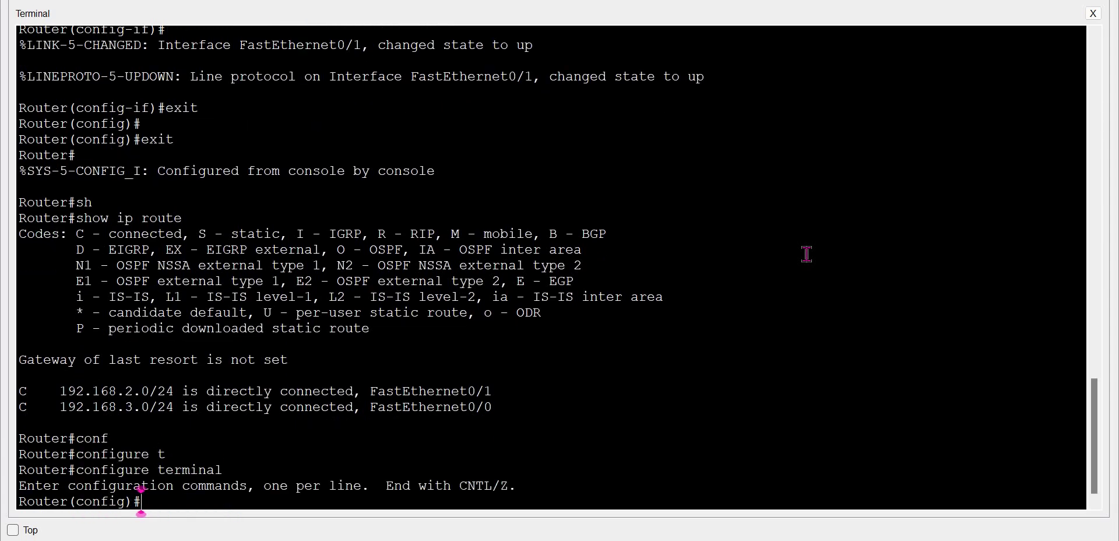
pyautogui.write('router rip')
pyautogui.press('Return')
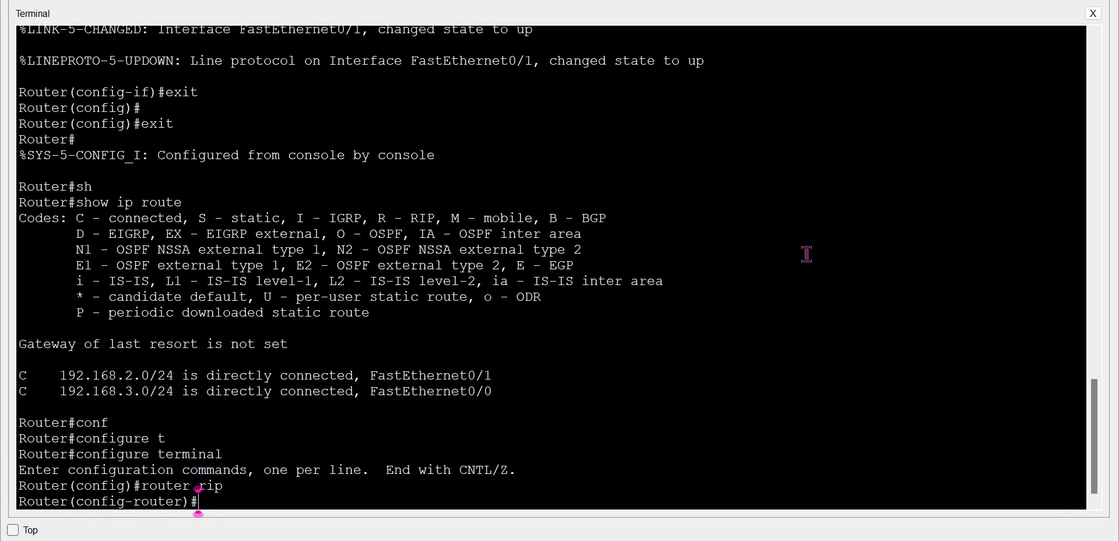
# Declare network 192.168.2.0 in the RIP configuration of Routeur Armoire X.02
pyautogui.write('net')
pyautogui.press('Tab')
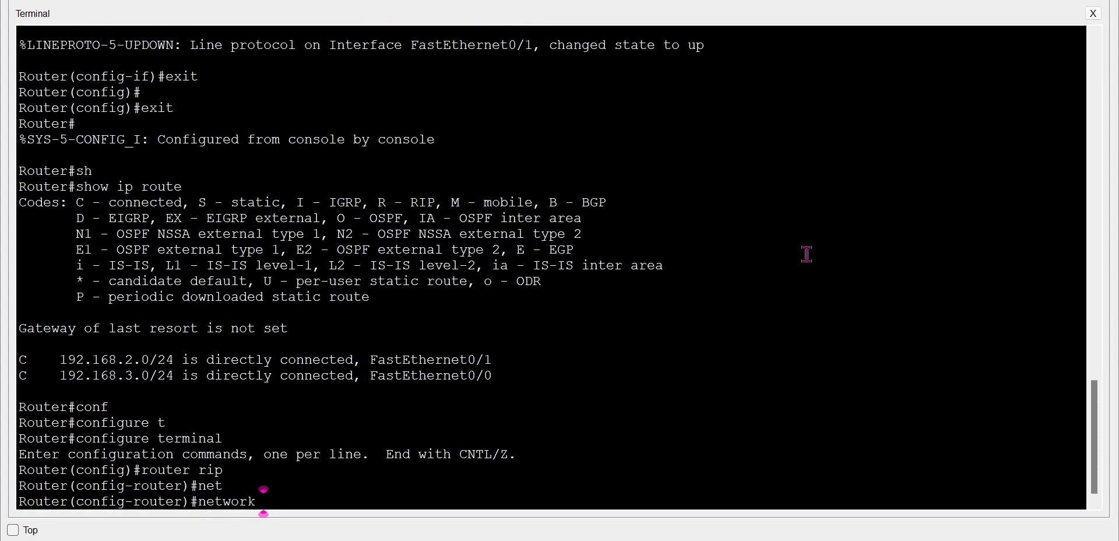
pyautogui.write('192.168')
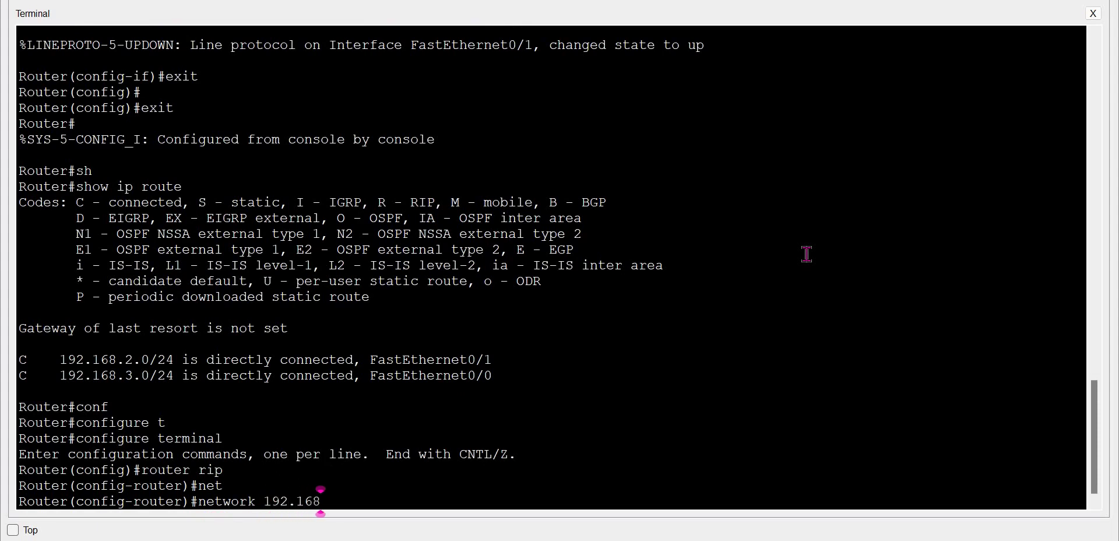
pyautogui.write('.2.0')
pyautogui.press('Return')
# Declare network 192.168.3.0 in the RIP configuration of Routeur Armoire X.02 and exit router configuration mode
pyautogui.press('Up')
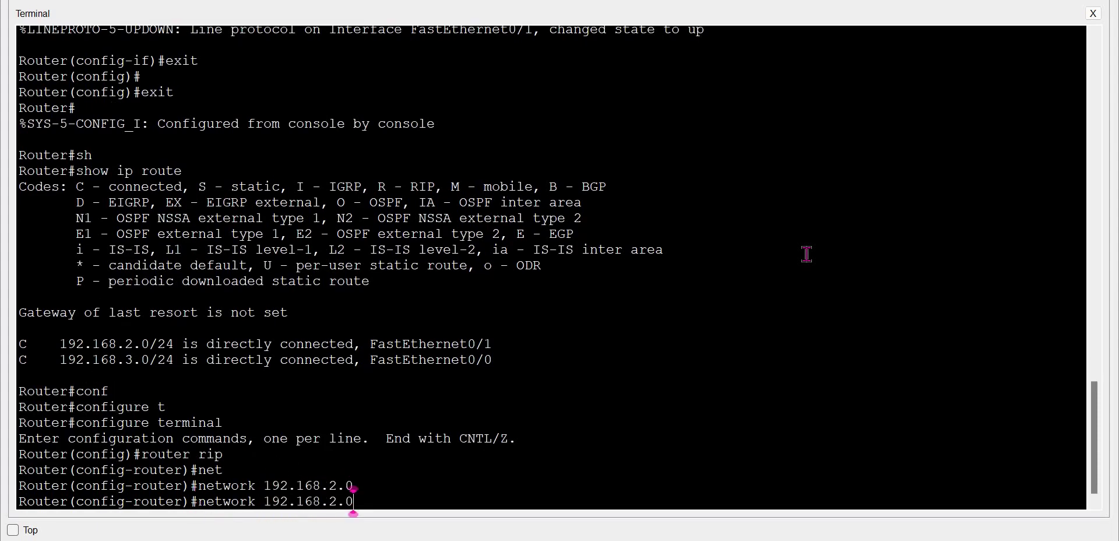
pyautogui.press('Left')
pyautogui.press('Left')
pyautogui.press('BackSpace')
pyautogui.write('3')
pyautogui.press('Return')
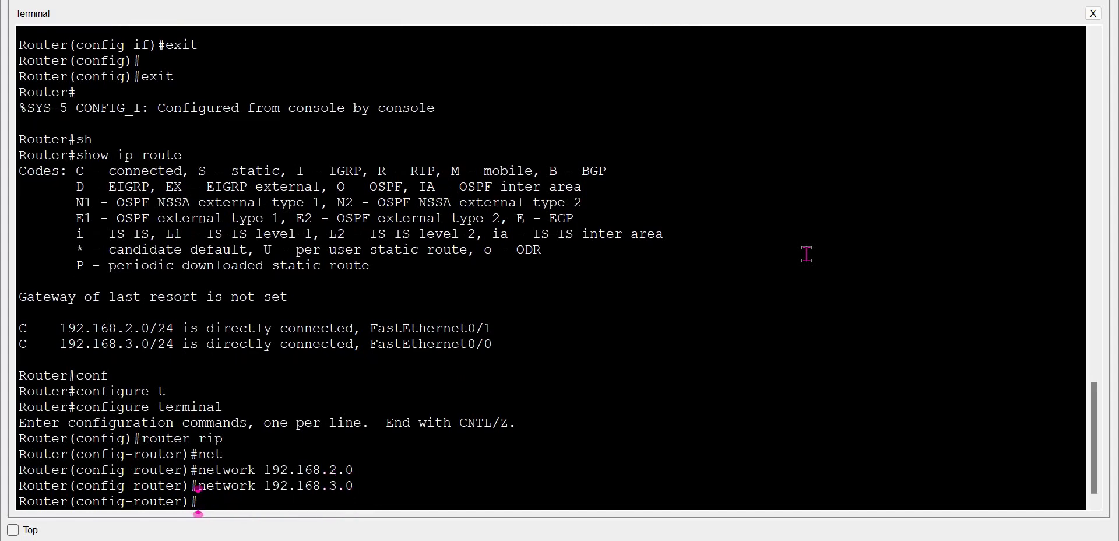
pyautogui.write('EXIT')
pyautogui.press('Return')
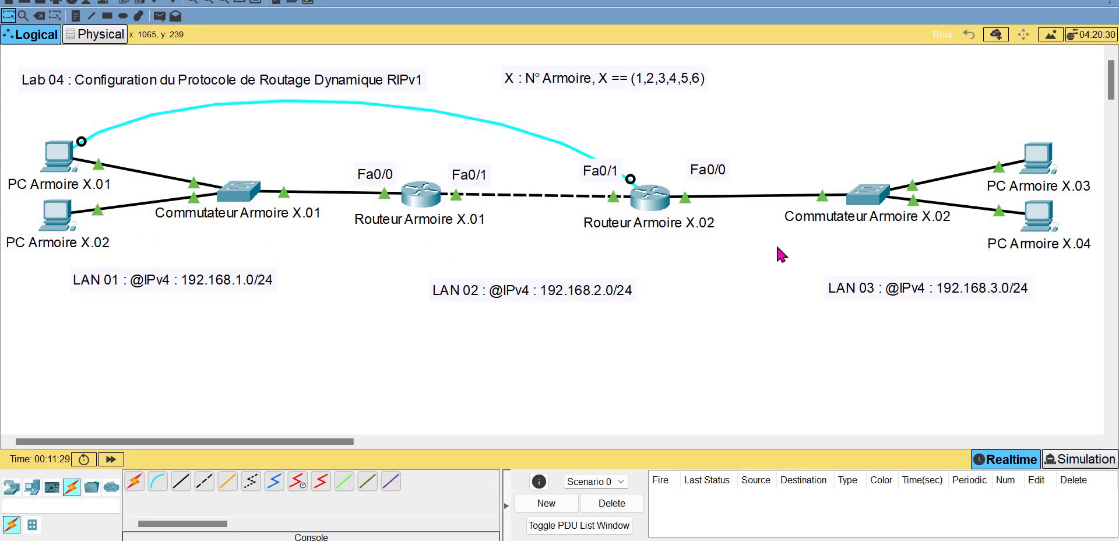
# Test connectivity with three simple PDUs from PC Armoire X.01 to PC Armoire X.03, then delete the scenario's PDU list
pyautogui.click(161, 16)
pyautogui.click(56, 153)
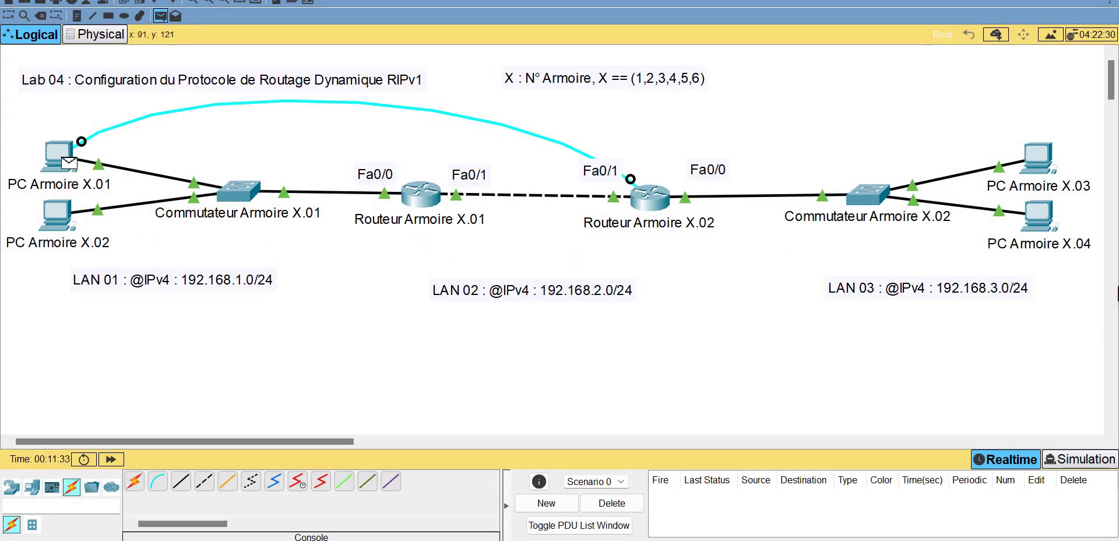
pyautogui.click(1037, 158)
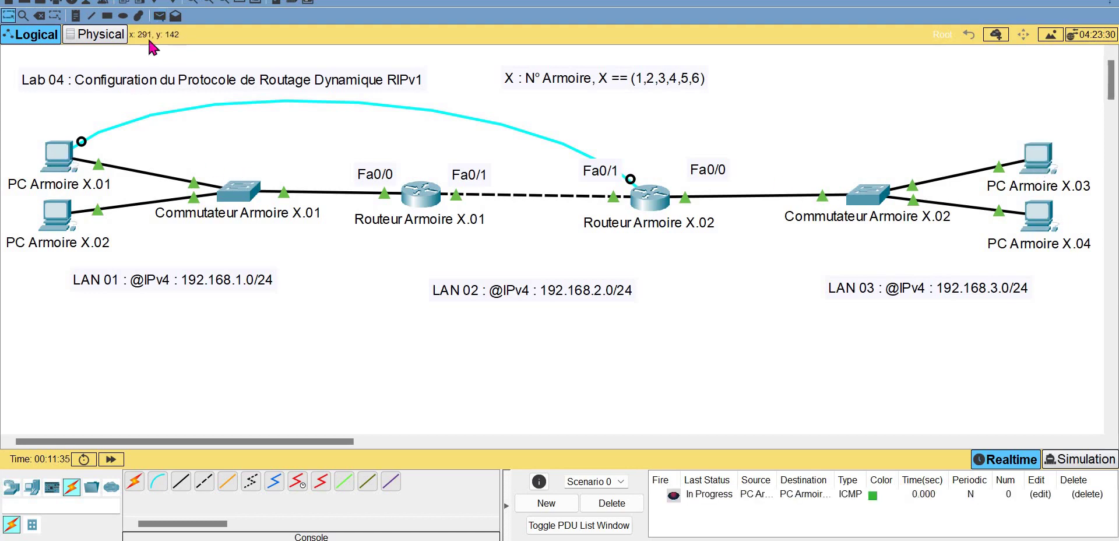
pyautogui.click(161, 15)
pyautogui.click(58, 165)
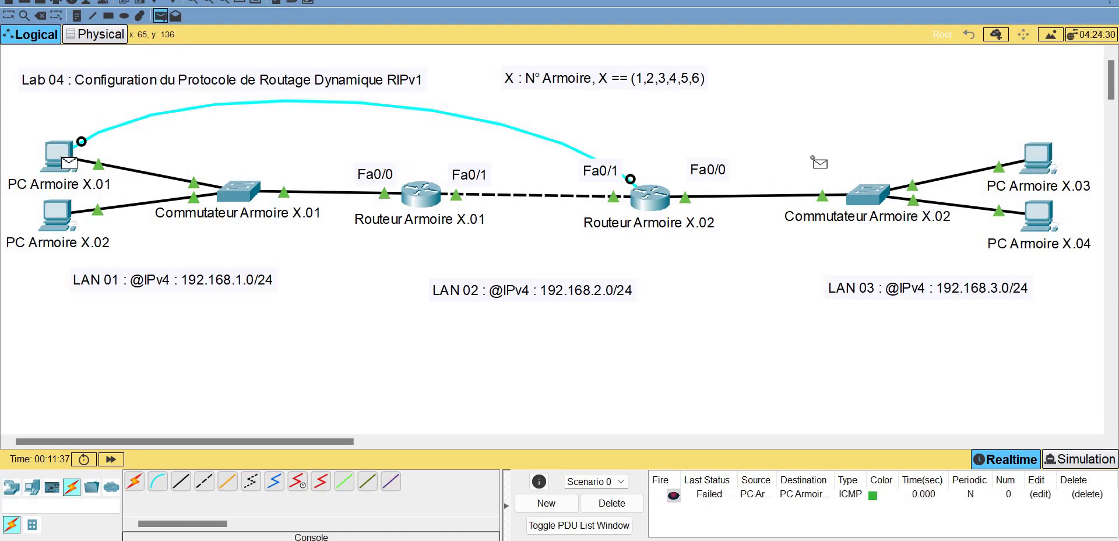
pyautogui.click(1036, 171)
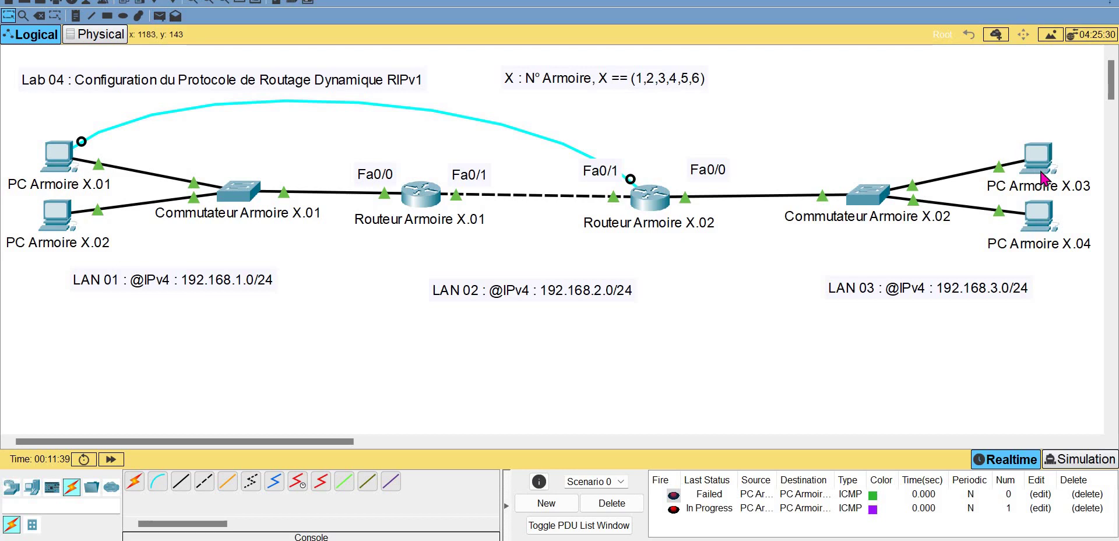
pyautogui.click(161, 15)
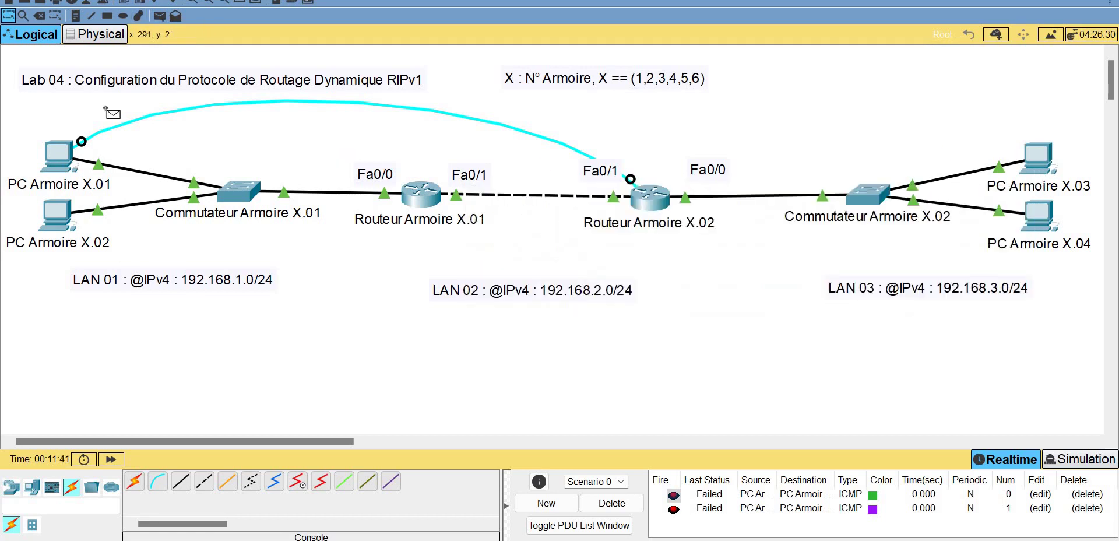
pyautogui.click(58, 164)
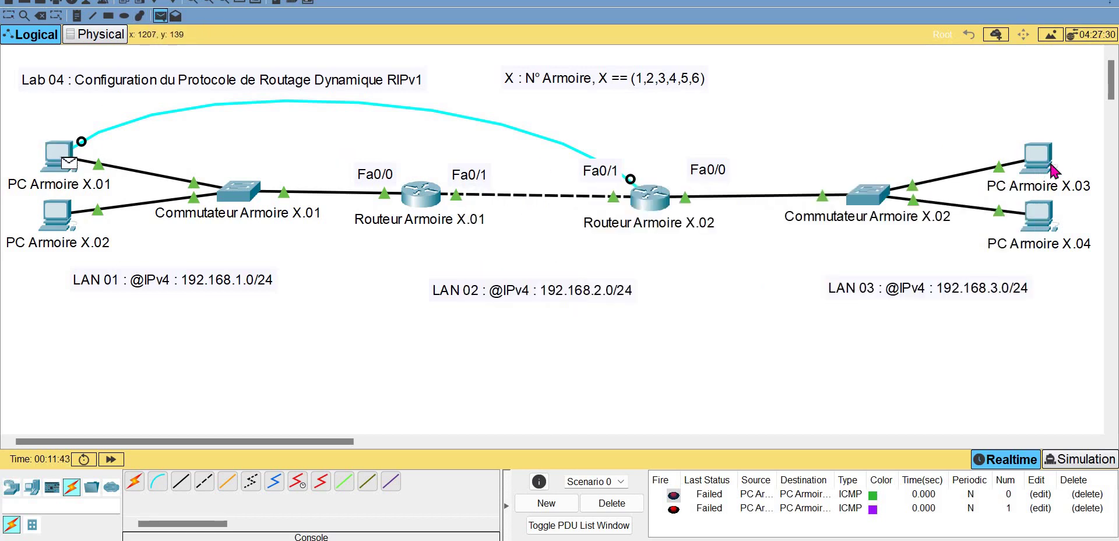
pyautogui.click(1048, 166)
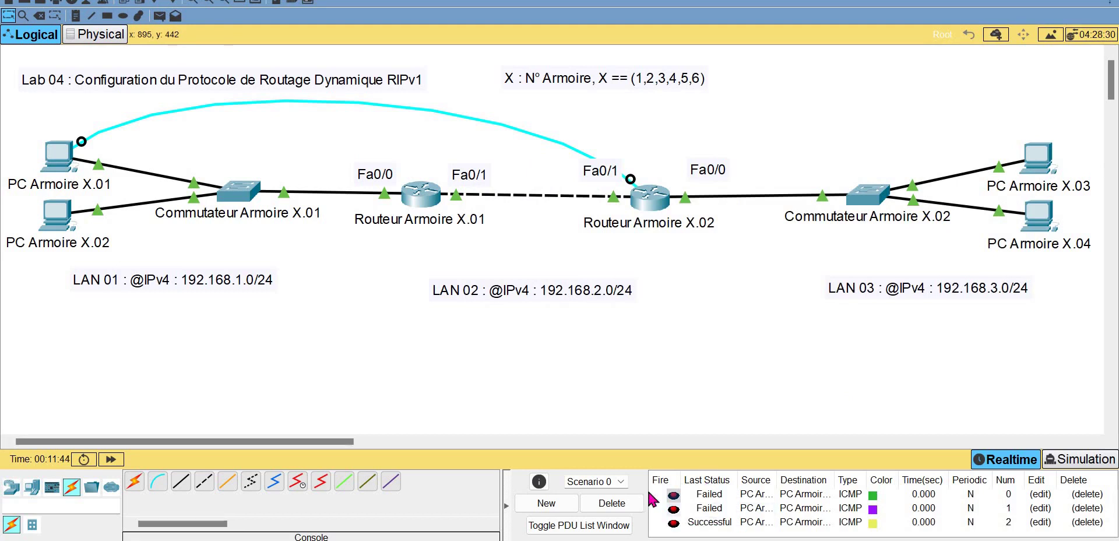
pyautogui.click(612, 503)
# Test connectivity by sending two simple PDUs from PC Armoire X.02 to PC Armoire X.04
pyautogui.click(160, 16)
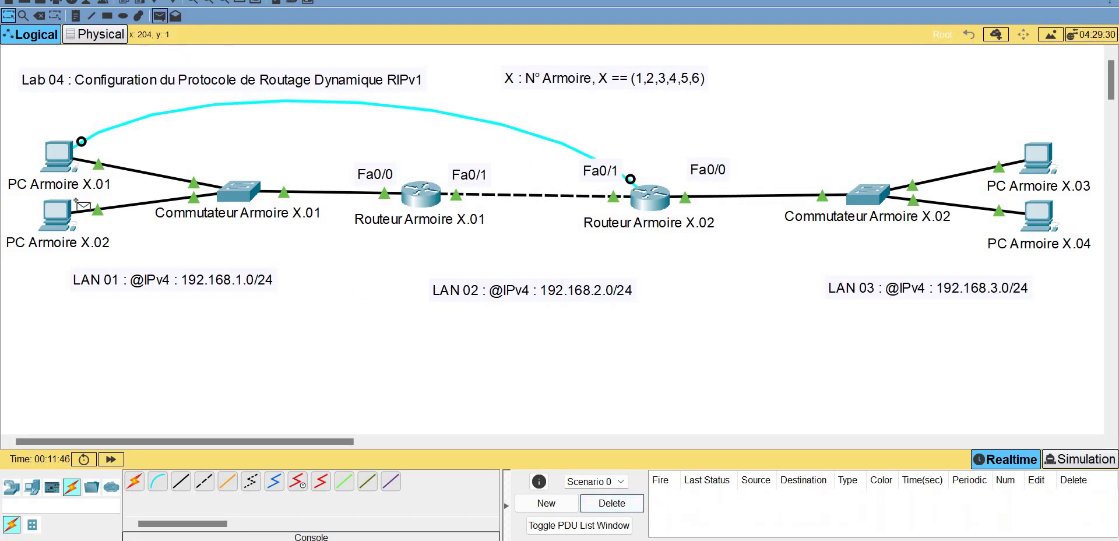
pyautogui.click(60, 216)
pyautogui.click(1040, 217)
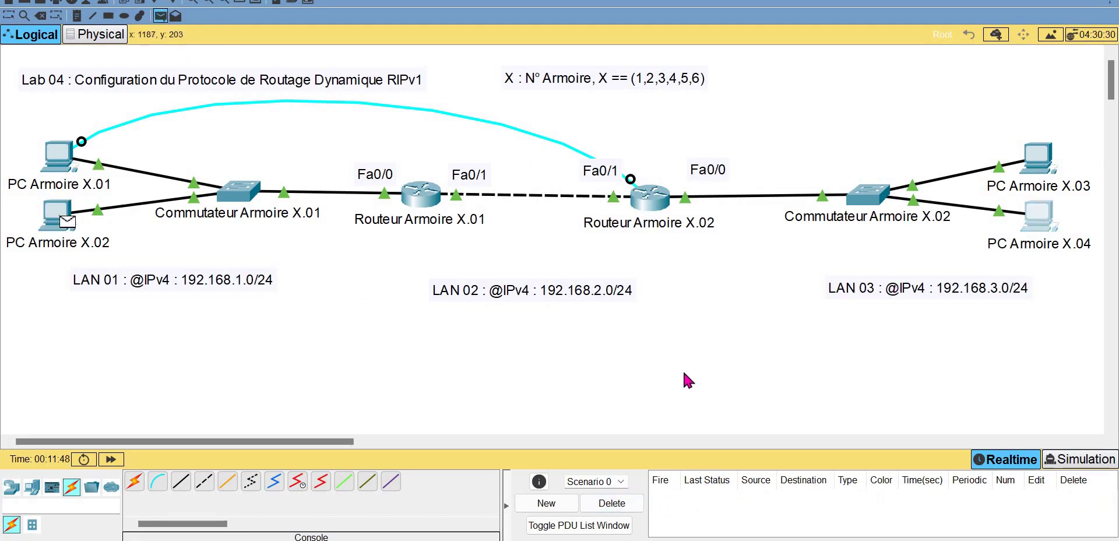
pyautogui.click(160, 15)
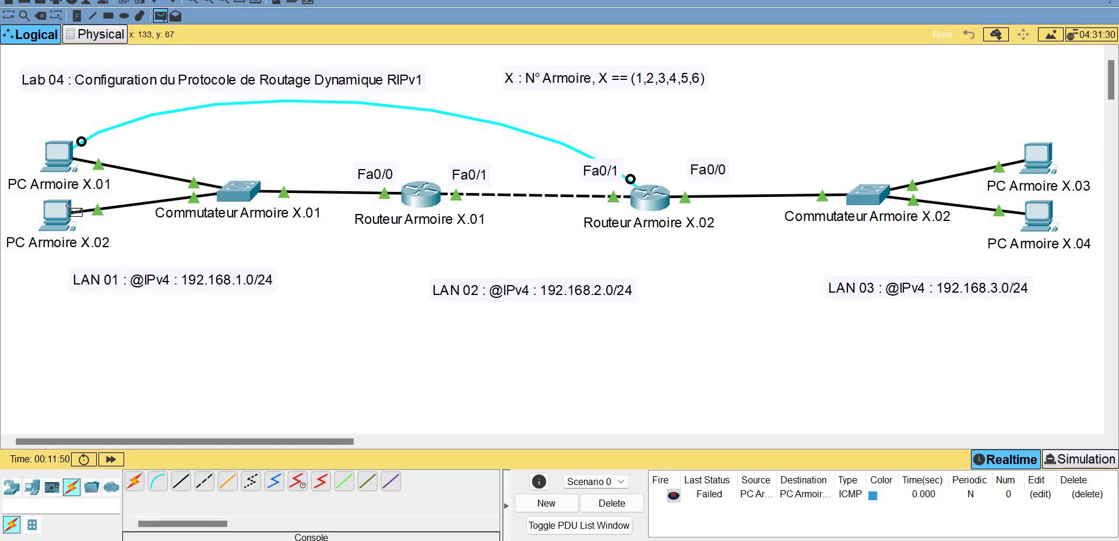
pyautogui.click(59, 216)
pyautogui.click(1040, 217)
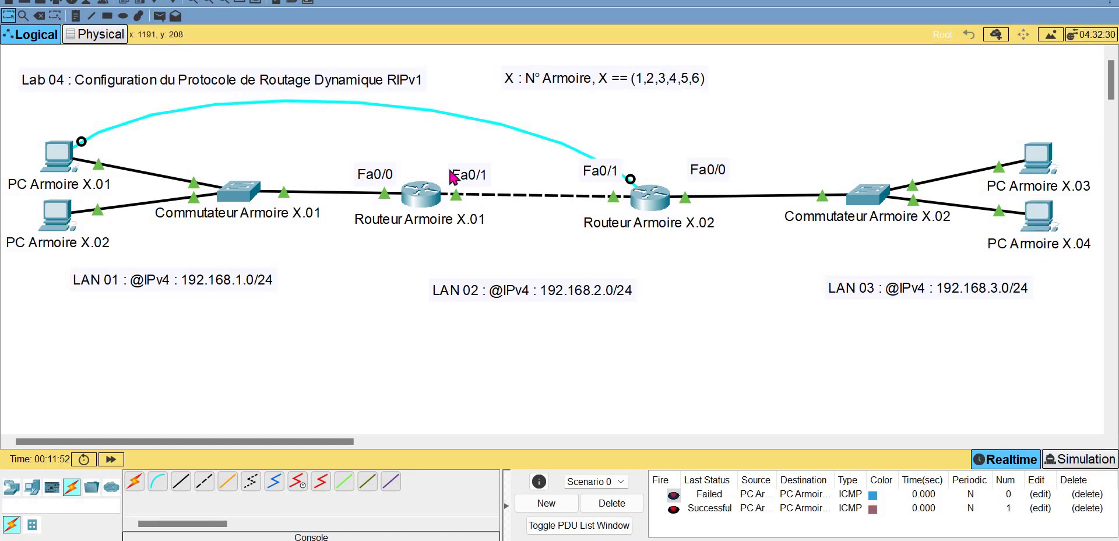
# Send one simple PDU from PC Armoire X.01 to PC Armoire X.03 and another from PC Armoire X.02 to PC Armoire X.04
pyautogui.click(160, 16)
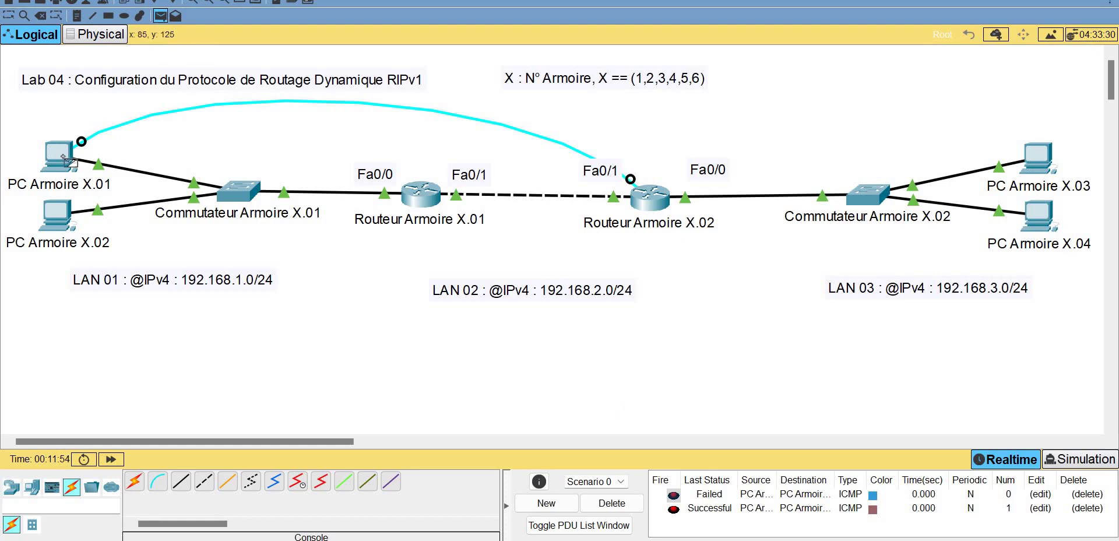
pyautogui.click(58, 156)
pyautogui.click(1039, 161)
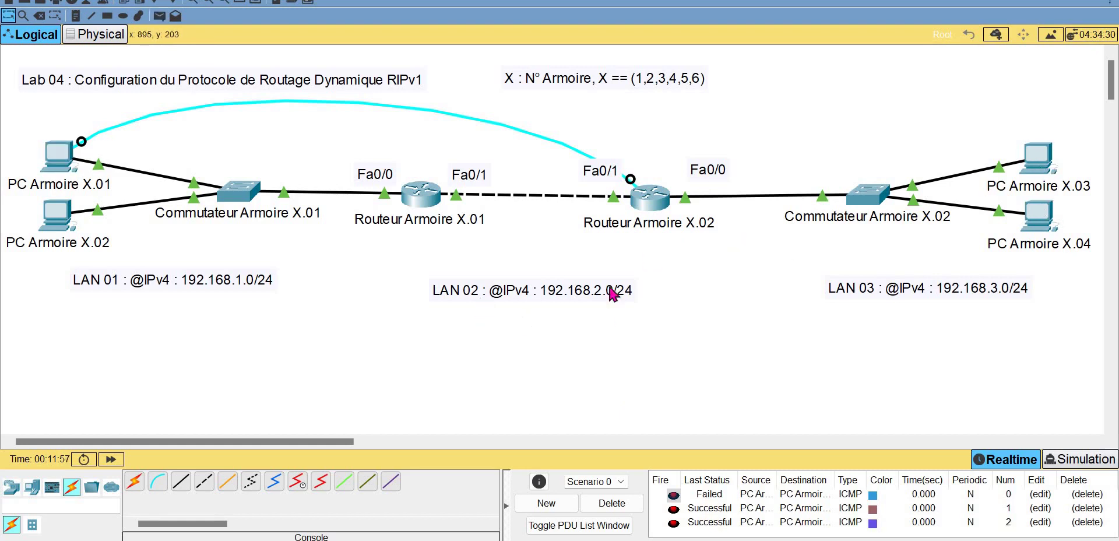
pyautogui.click(160, 16)
pyautogui.click(55, 216)
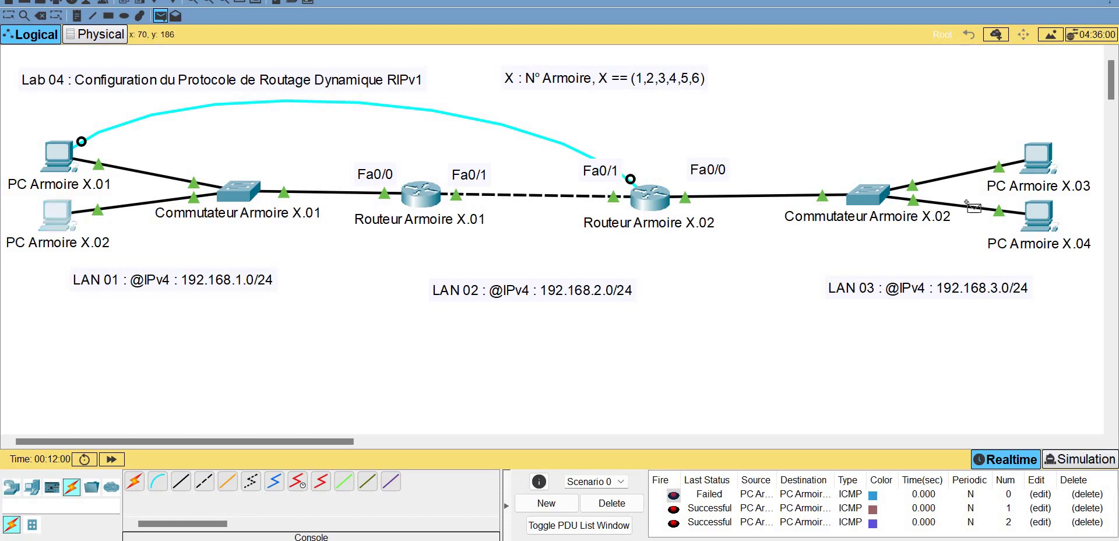
pyautogui.click(1021, 232)
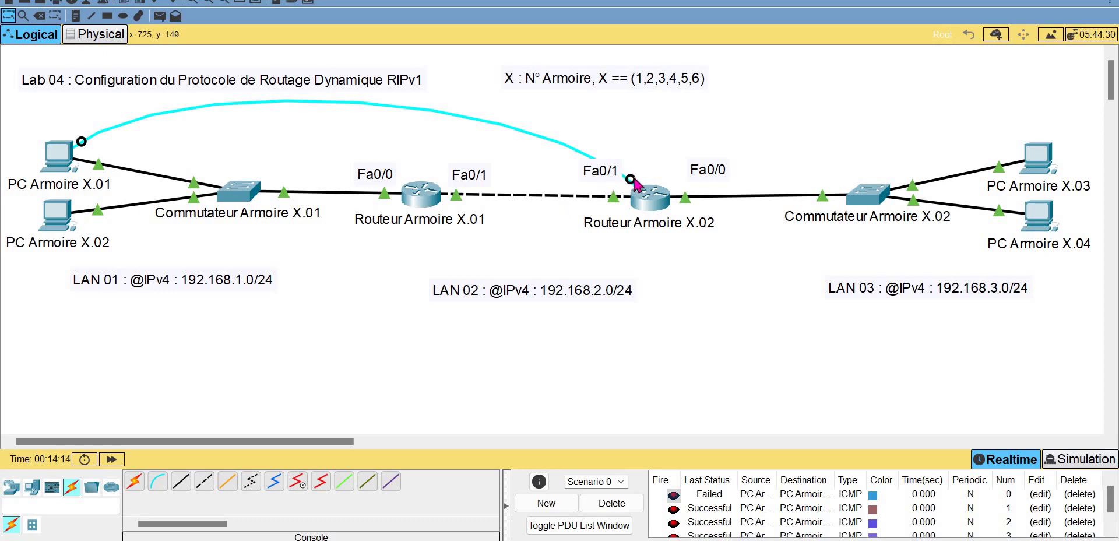
# Reconnect the console cable from PC Armoire X.01 to the console port of Routeur Armoire X.01 and open a full-screen terminal session
pyautogui.click(421, 190)
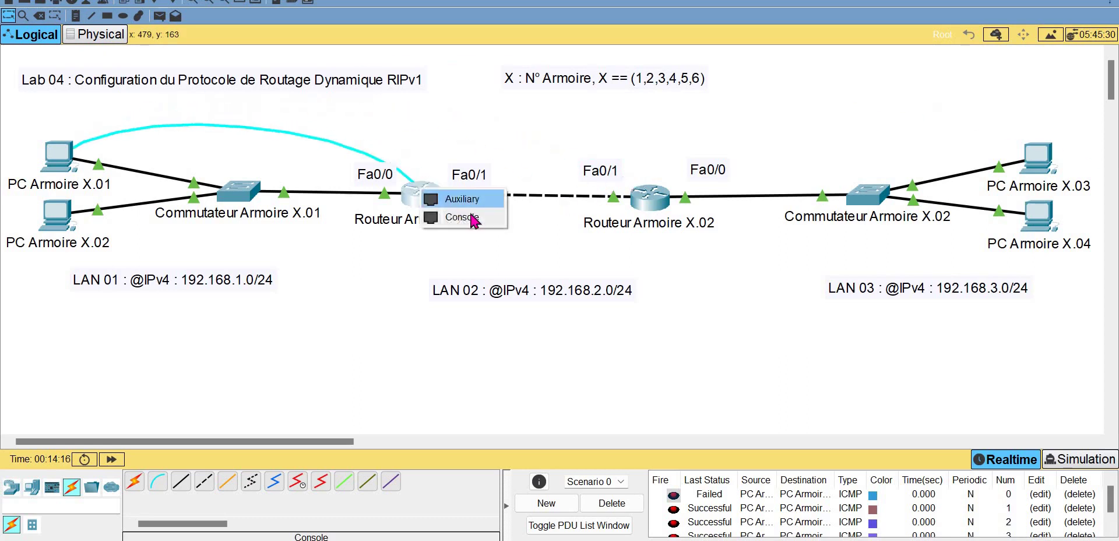
pyautogui.click(66, 161)
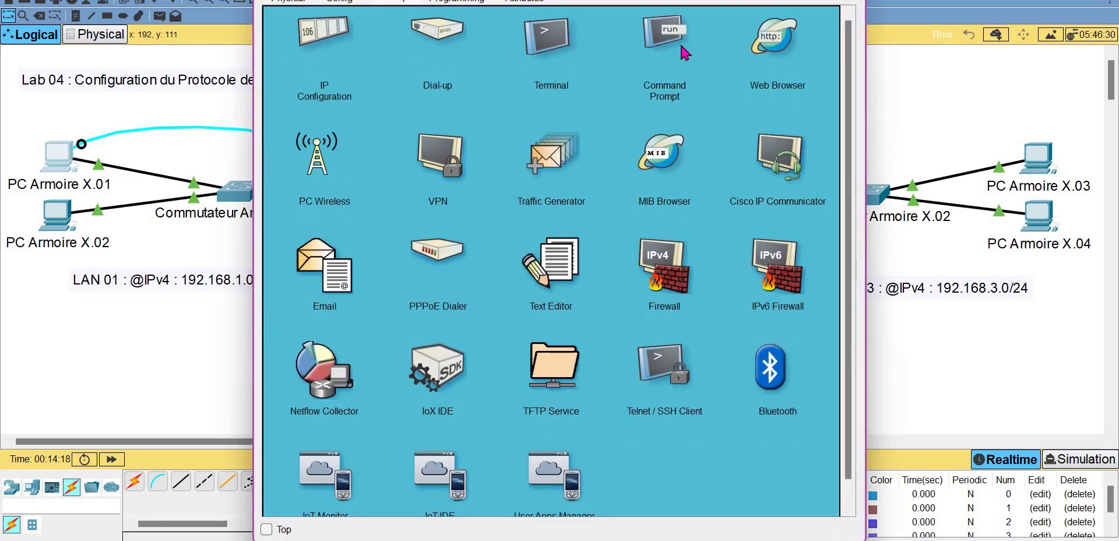
pyautogui.click(575, 82)
pyautogui.click(809, 146)
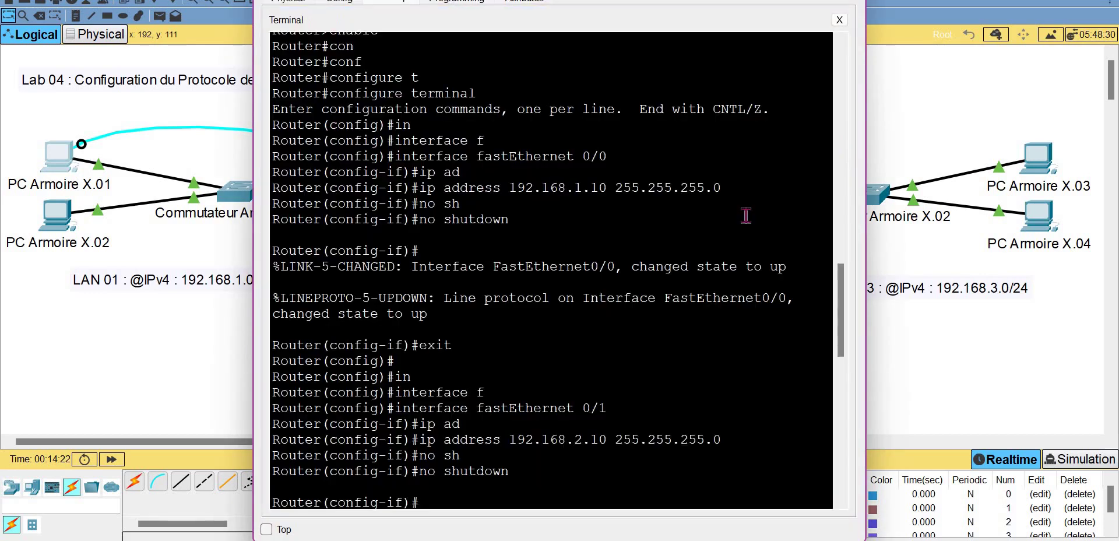
pyautogui.press('super+Up')
pyautogui.scroll(-10, 728, 299)
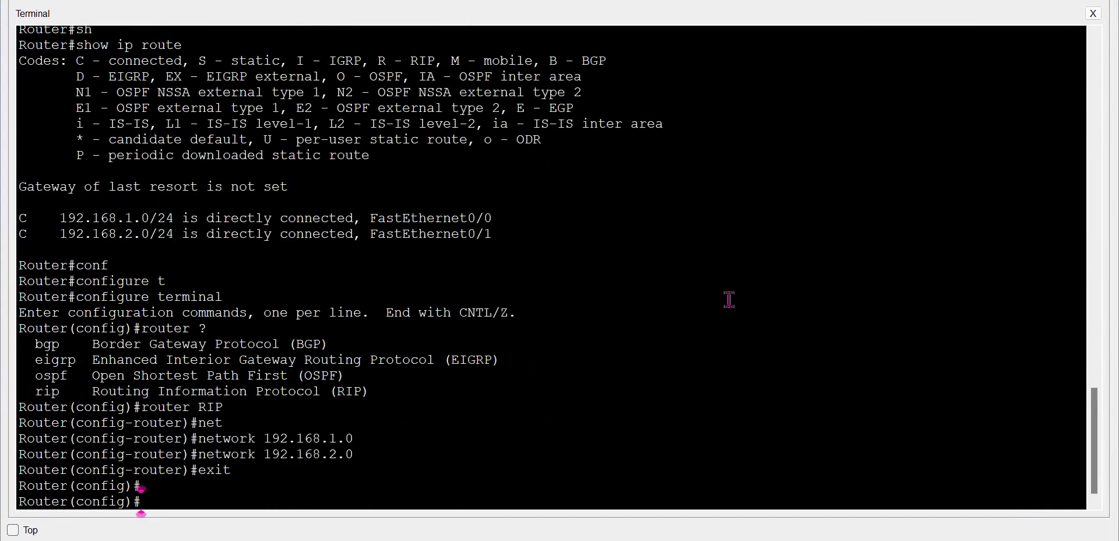
# Return to privileged mode on Routeur Armoire X.01 and display its routing table with show ip route
pyautogui.write('exit')
pyautogui.press('Return')
pyautogui.press('Return')
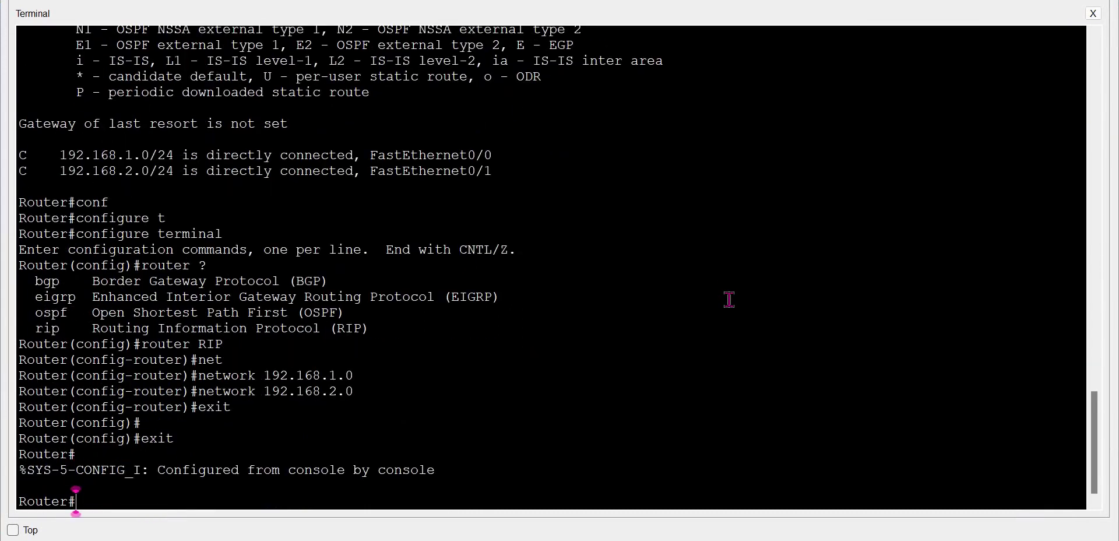
pyautogui.write('sho')
pyautogui.press('Tab')
pyautogui.write('ip route')
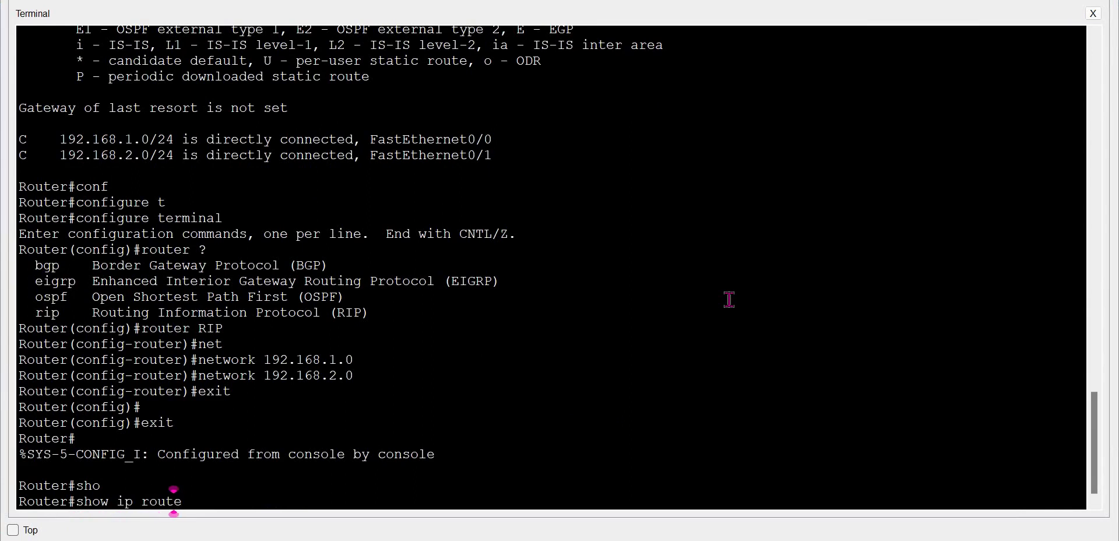
pyautogui.press('Return')
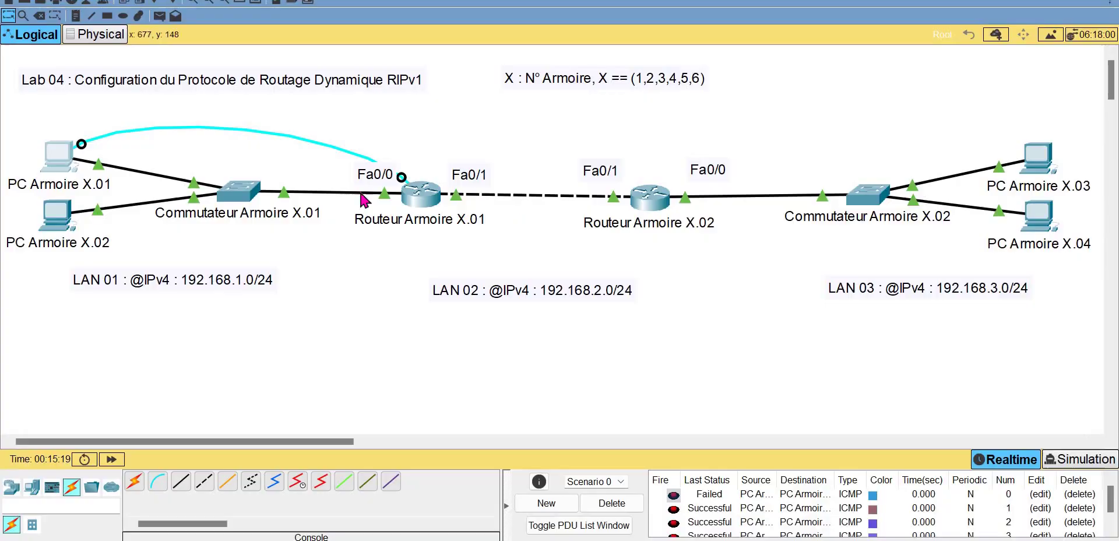
# Move the console cable to the console port of Routeur Armoire X.02 and open a terminal session with default settings from PC Armoire X.01
pyautogui.click(648, 195)
pyautogui.click(676, 223)
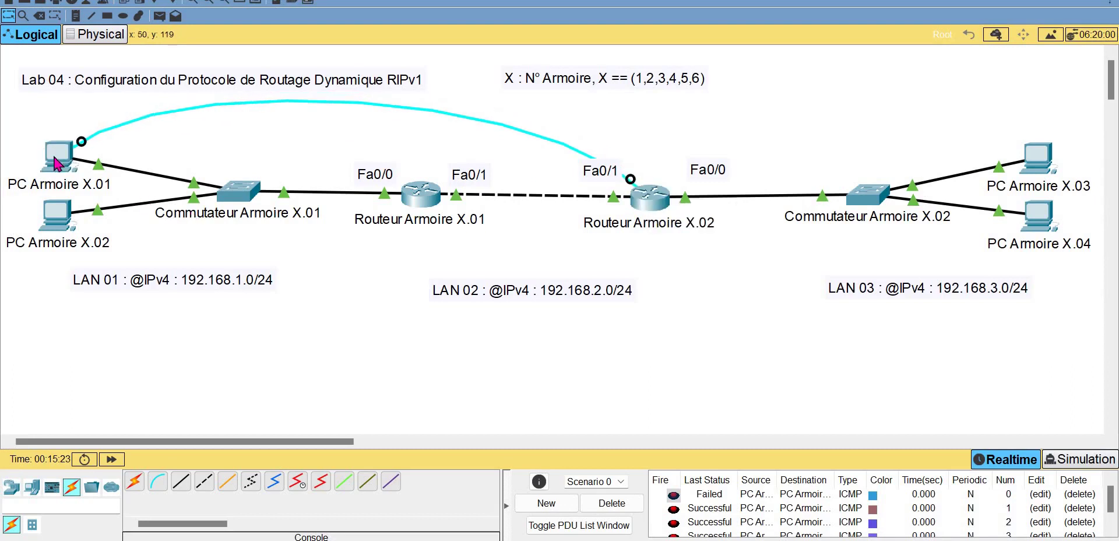
pyautogui.click(54, 157)
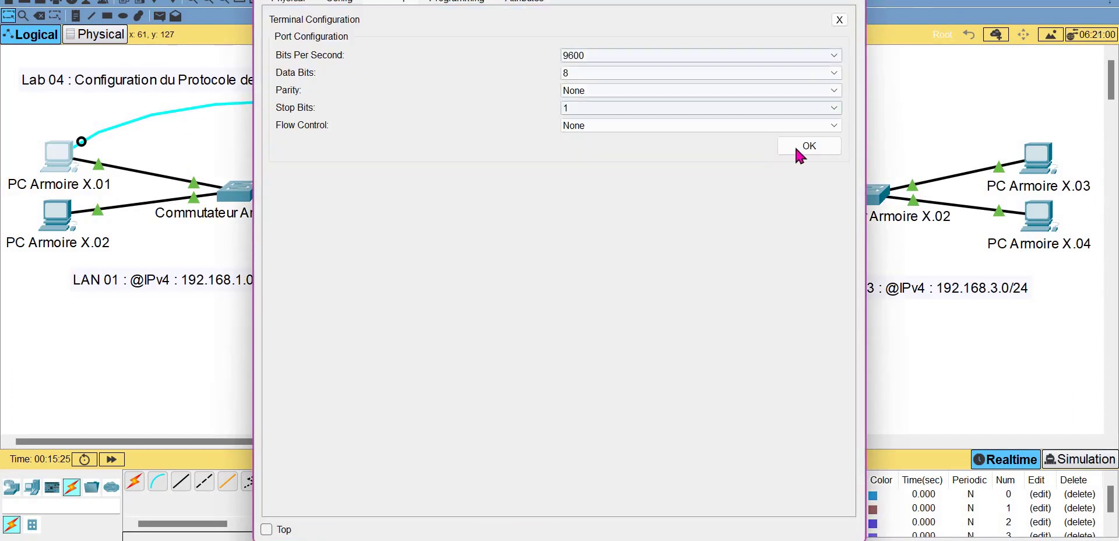
pyautogui.click(796, 145)
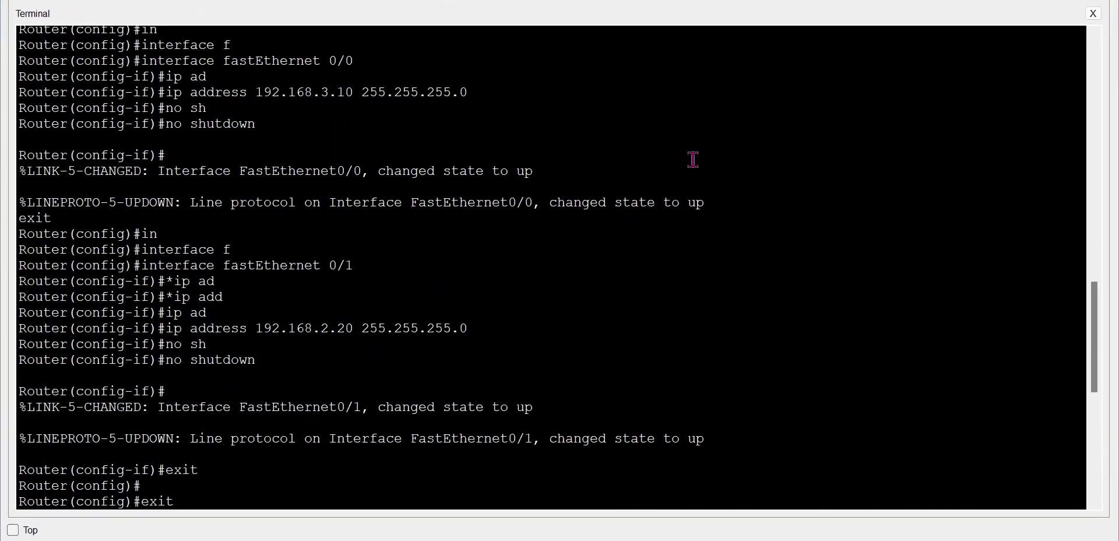
# Leave global configuration mode on Routeur Armoire X.02 and check its RIP-learned routes with show ip route
pyautogui.write('exit')
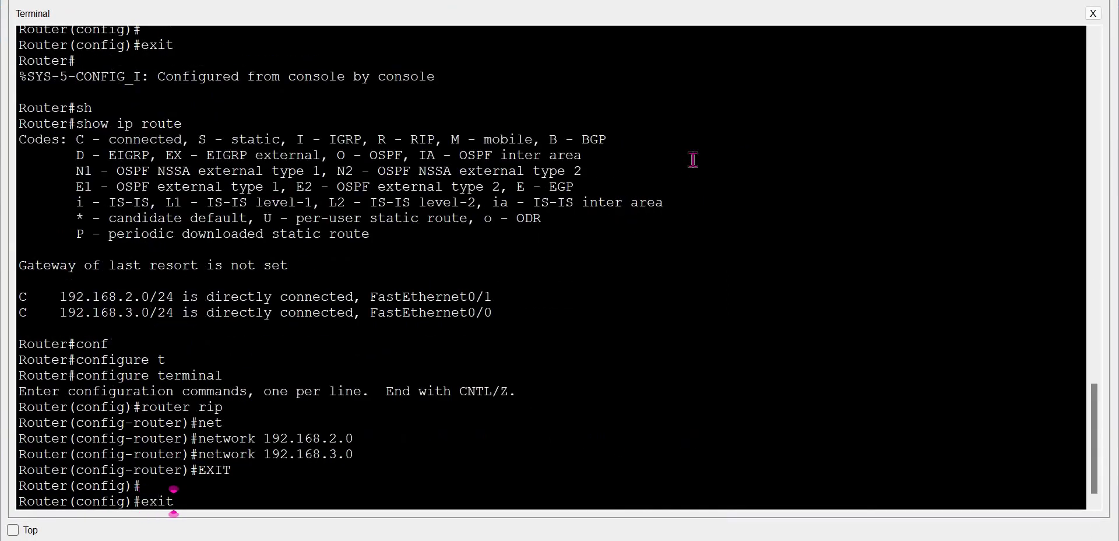
pyautogui.press('Return')
pyautogui.write('sh')
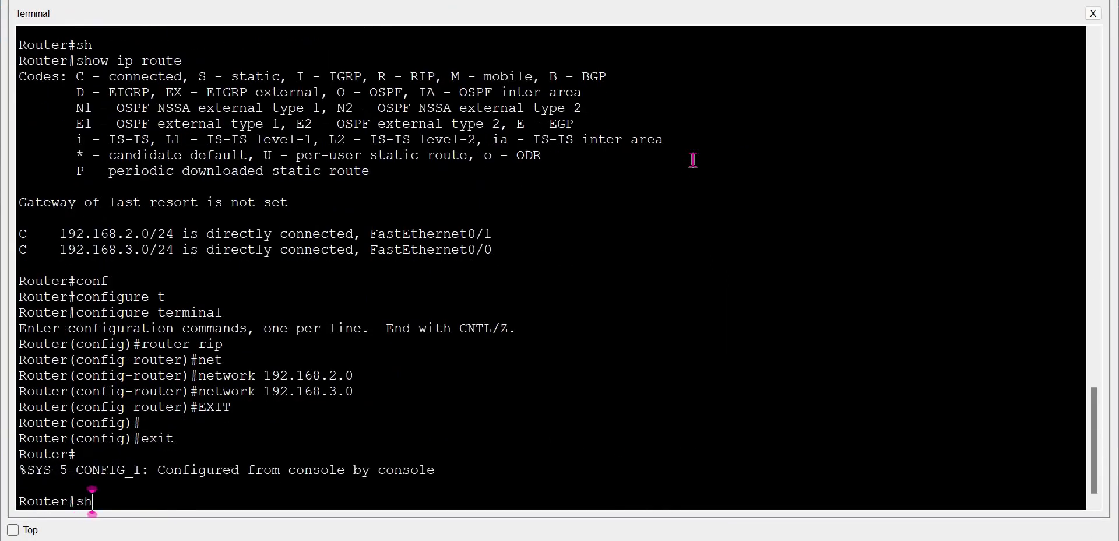
pyautogui.press('Tab')
pyautogui.write('ip route')
pyautogui.press('Return')
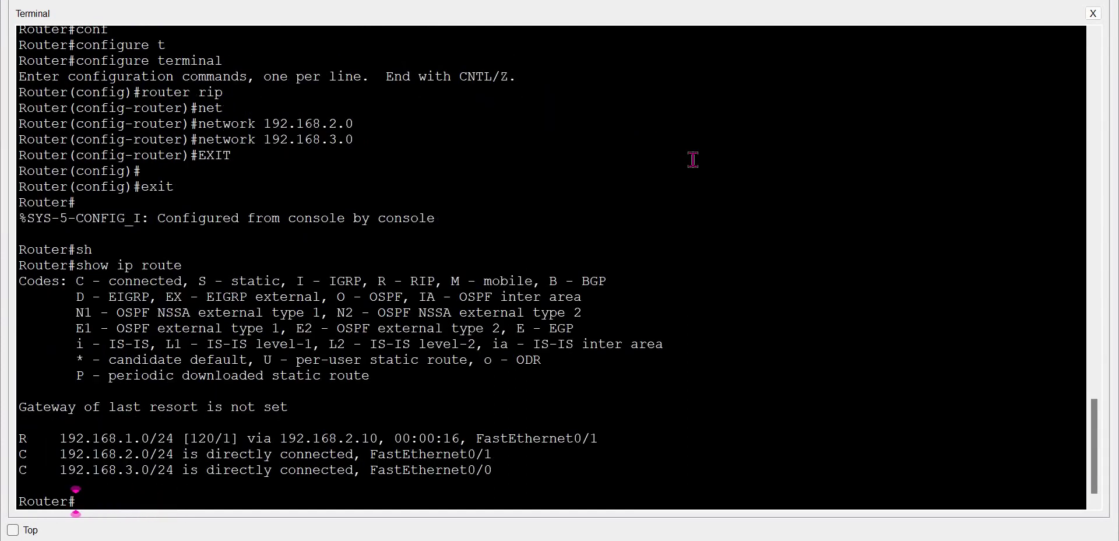